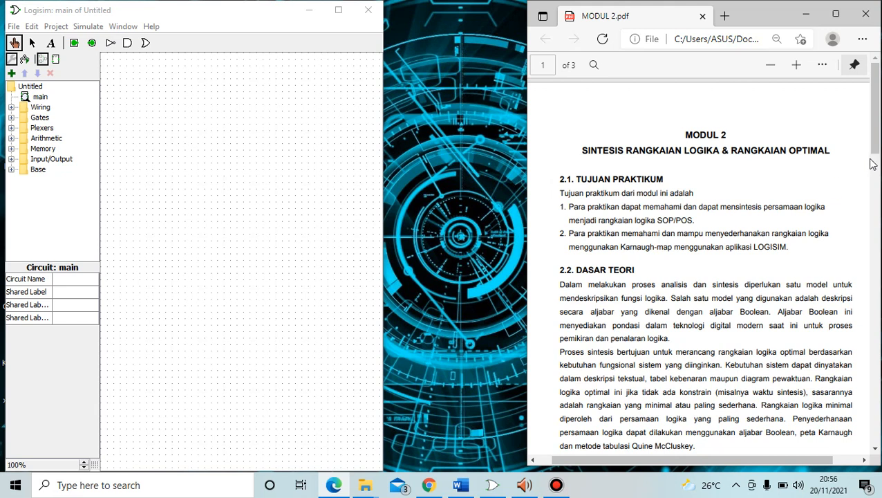
- Consult the module's procedure, place three input pins in a vertical column on the empty canvas, and add one output pin to their right
drag(871, 156, 876, 316)
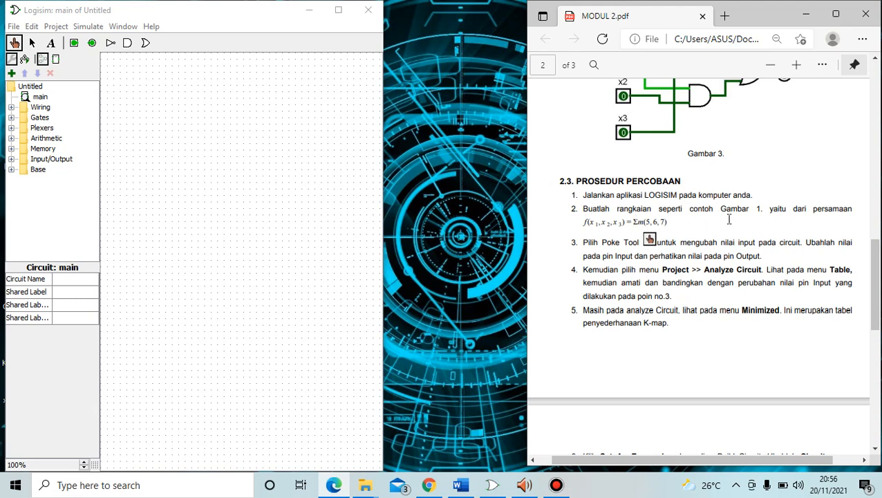
drag(876, 275, 873, 166)
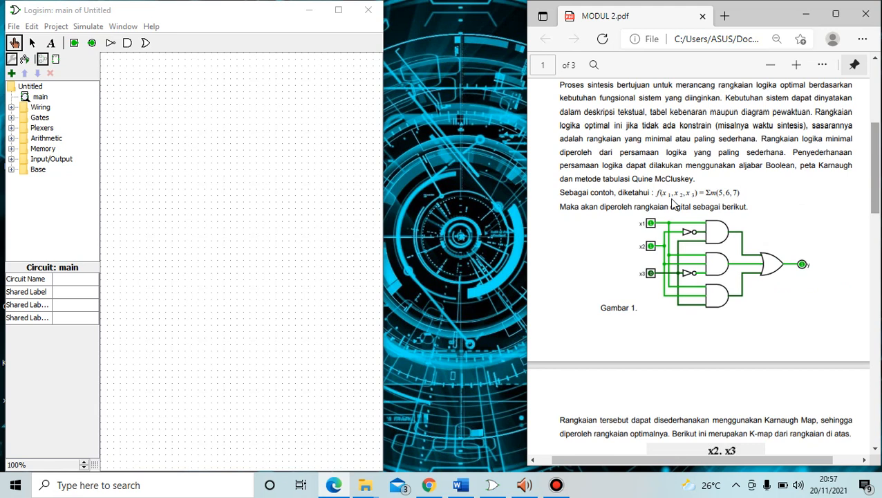
drag(874, 202, 877, 329)
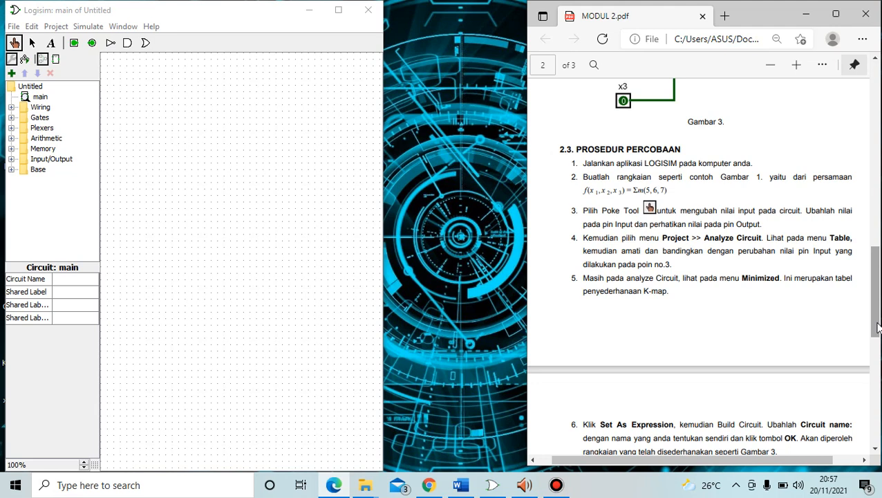
click(74, 43)
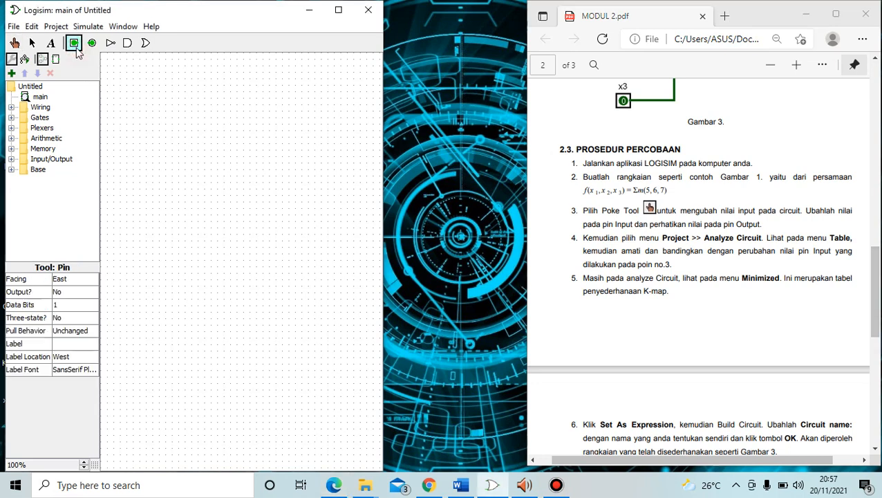
click(151, 99)
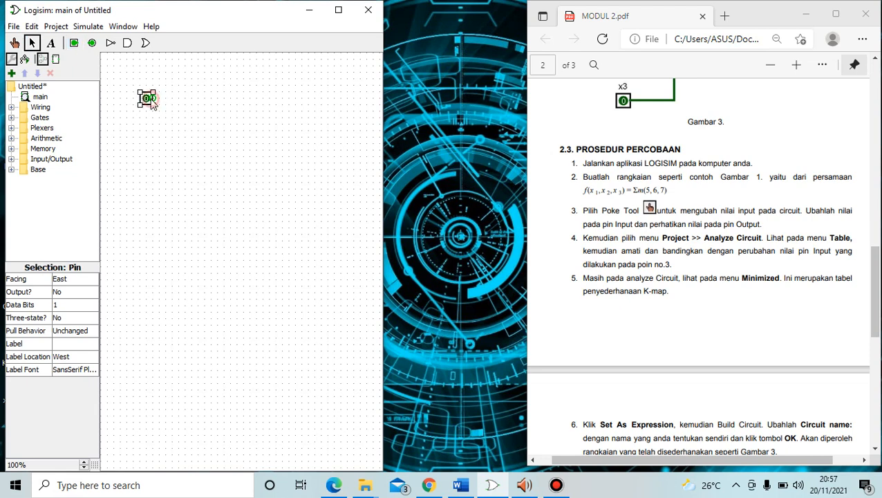
click(74, 43)
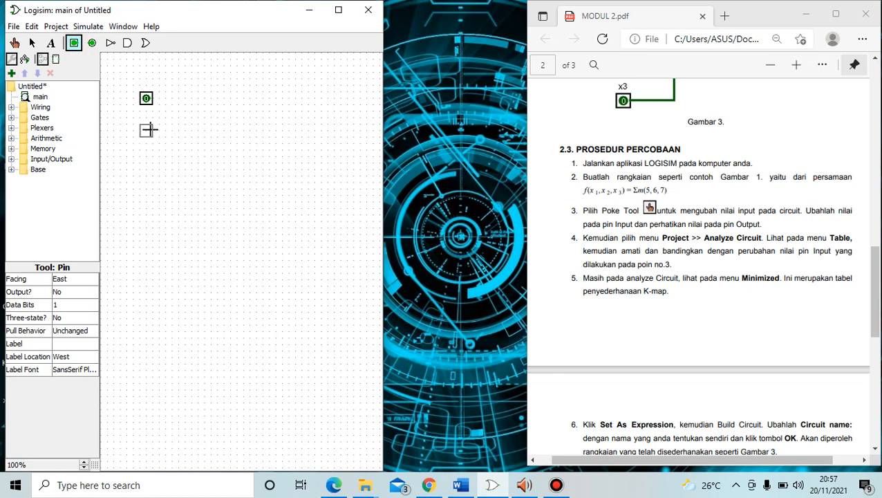
click(151, 129)
click(76, 46)
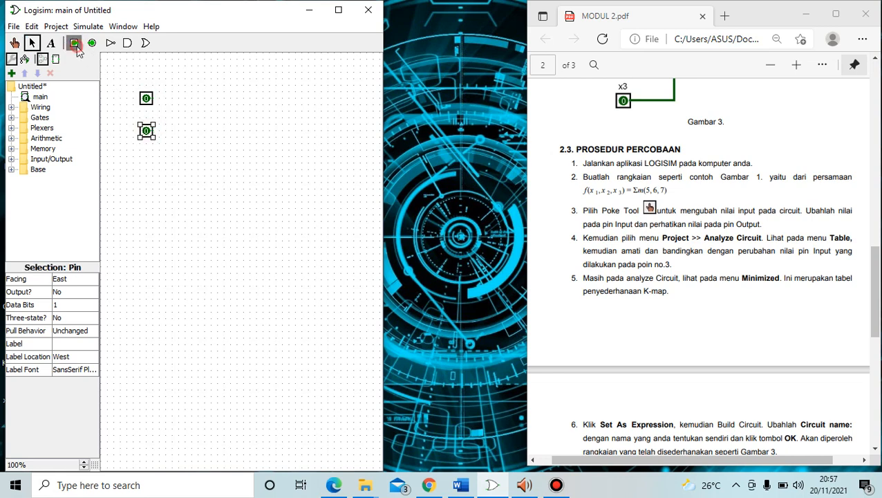
click(151, 164)
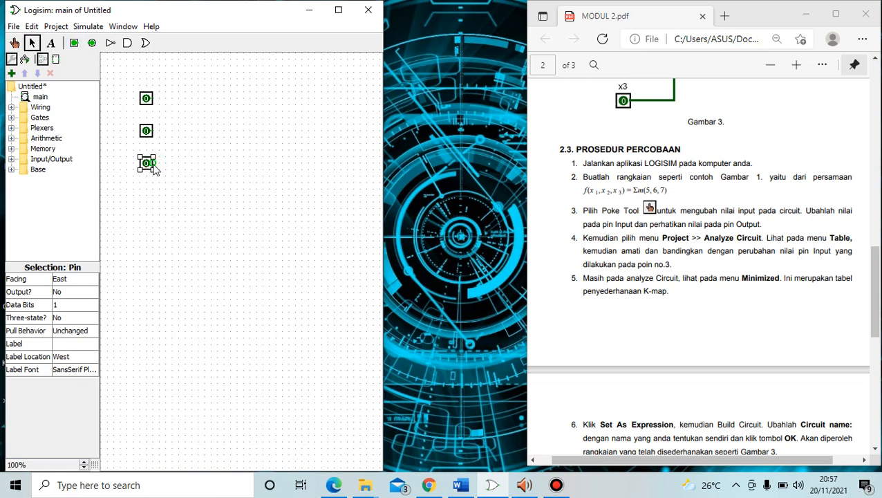
click(91, 45)
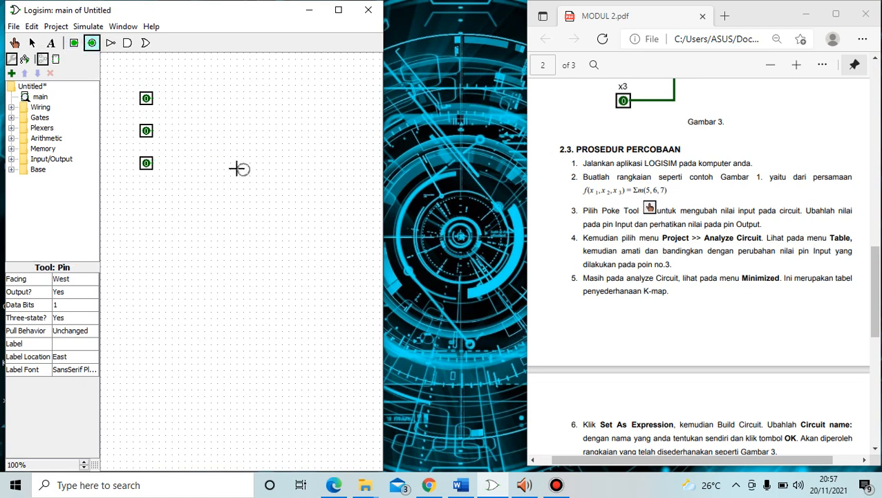
click(260, 136)
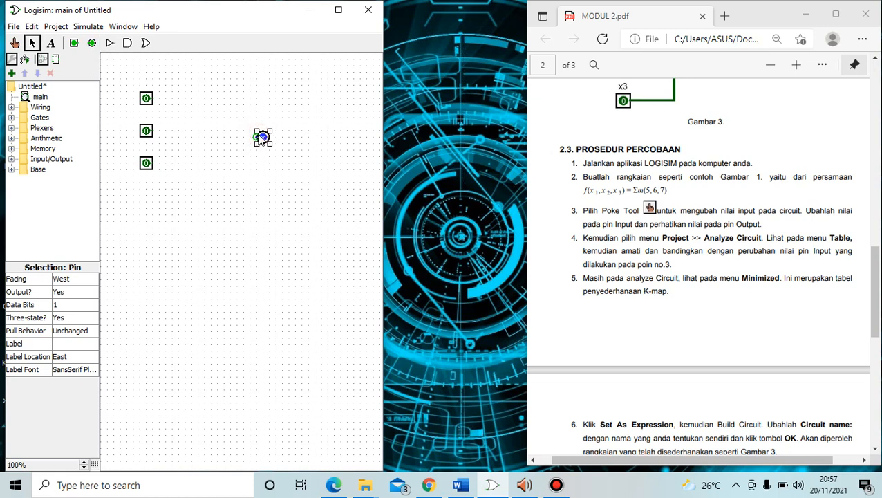
- Label the three input pins x1, x2 and x3 in order from the uppermost to the lowest
click(152, 96)
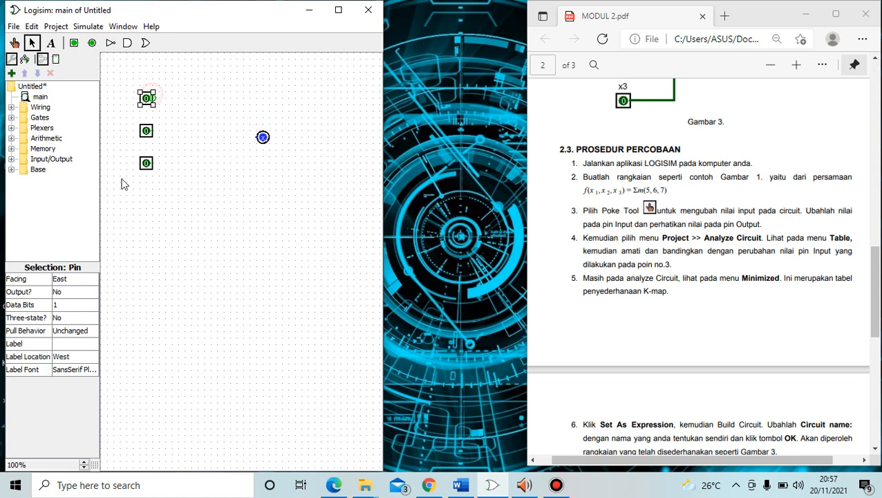
click(91, 344)
text(x1)
key(Return)
click(150, 131)
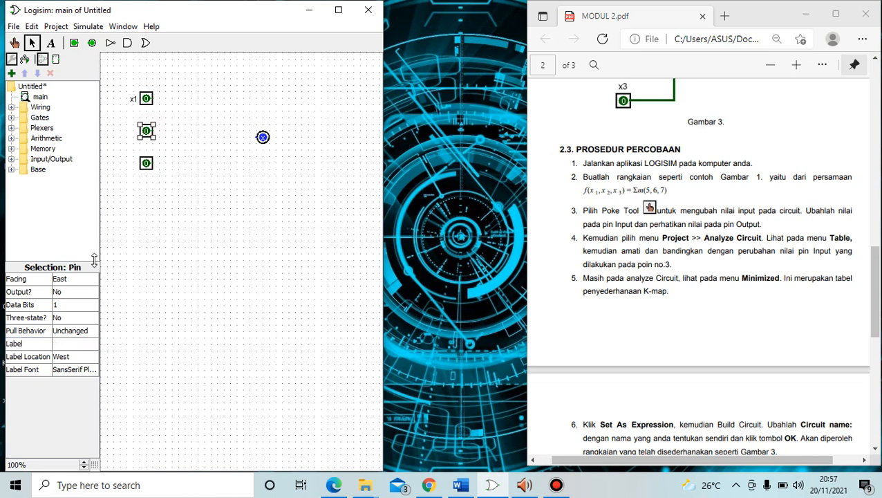
click(74, 344)
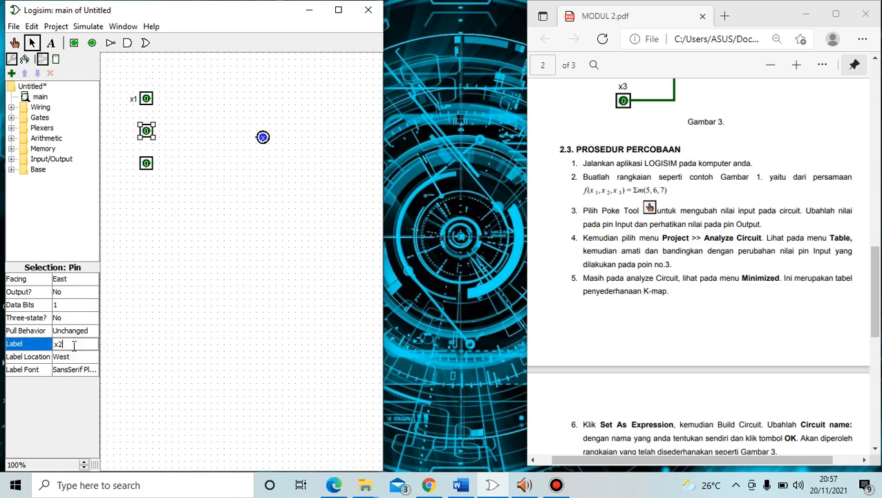
key(Return)
click(144, 166)
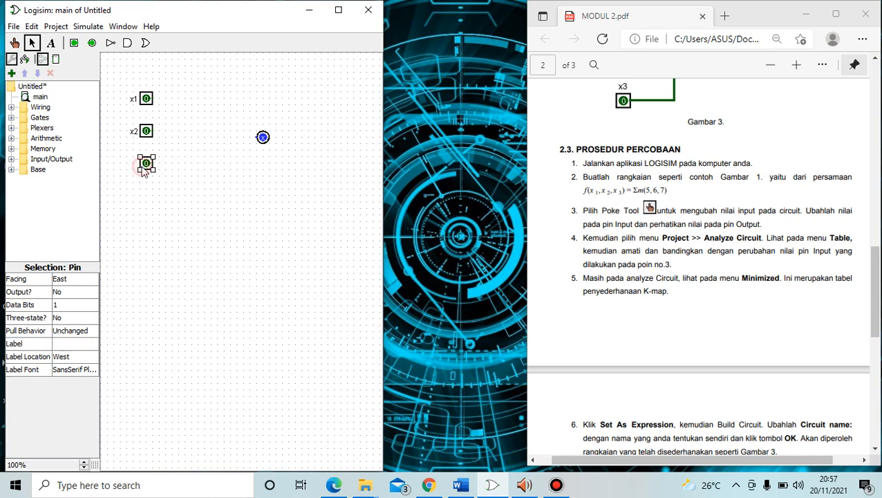
click(81, 344)
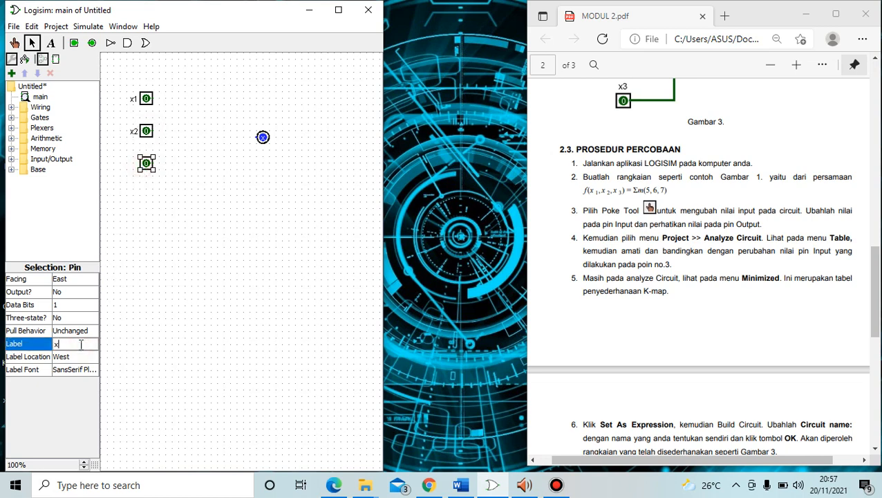
text(x3)
key(Return)
- Label the output pin y and clear the selection
click(262, 136)
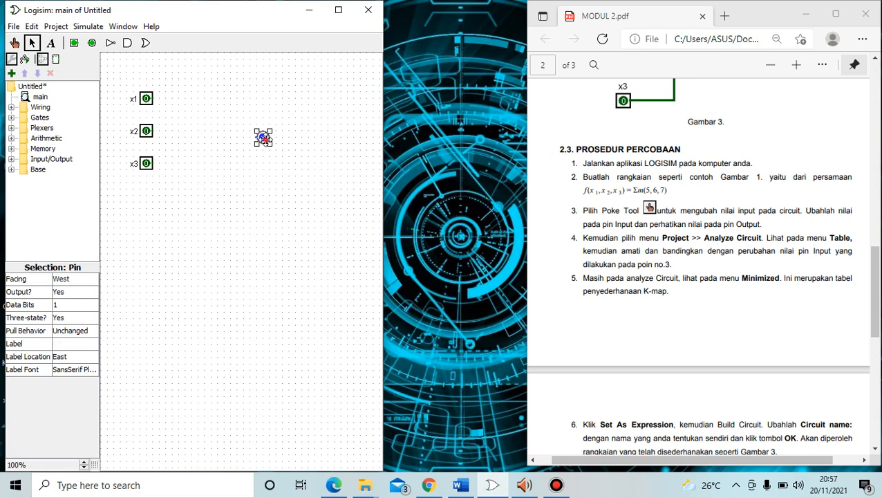
click(94, 343)
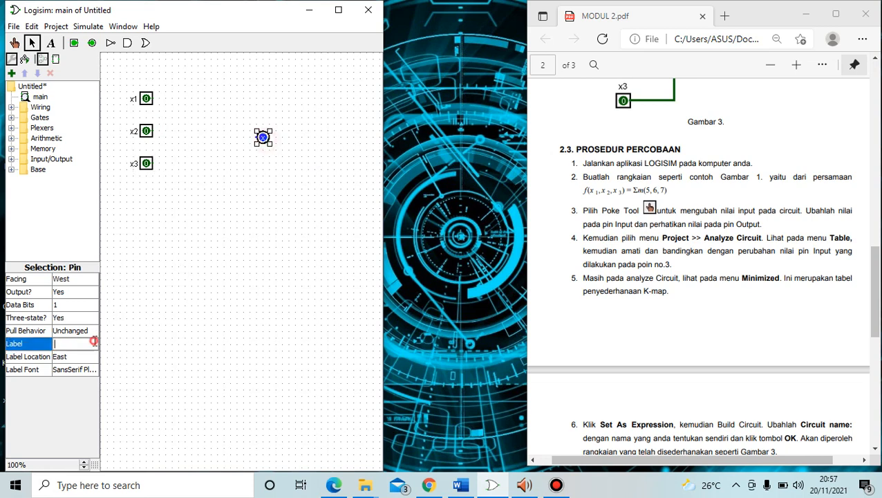
text(y)
key(Return)
click(196, 211)
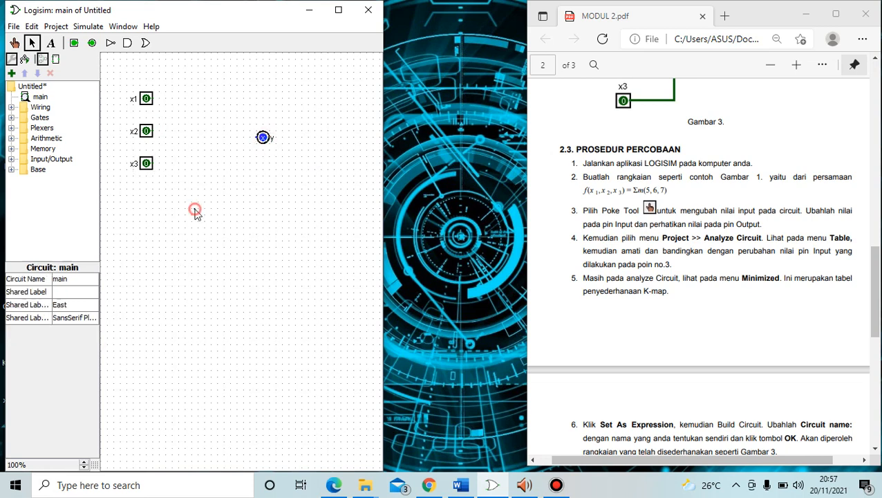
- Analyze the circuit and enter the expression x1 ~x2 x3 + x1 x2 ~x3 + x1 x2 x3 for output y
drag(876, 312, 877, 195)
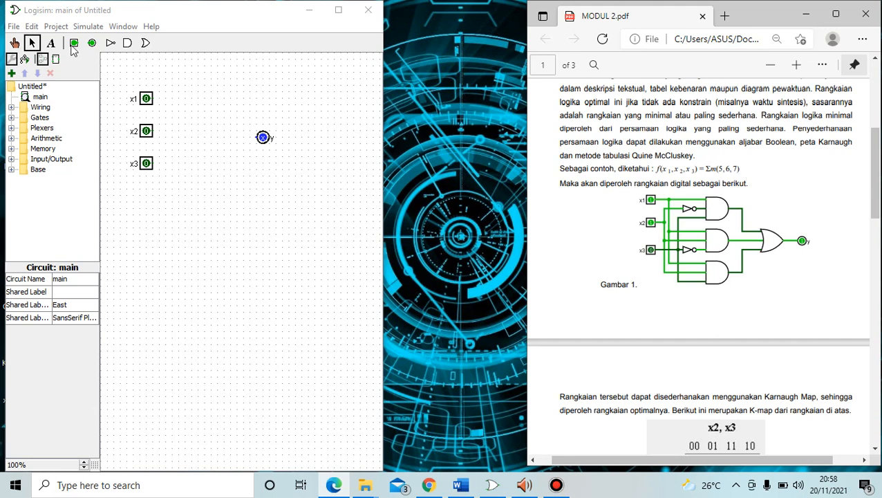
click(56, 26)
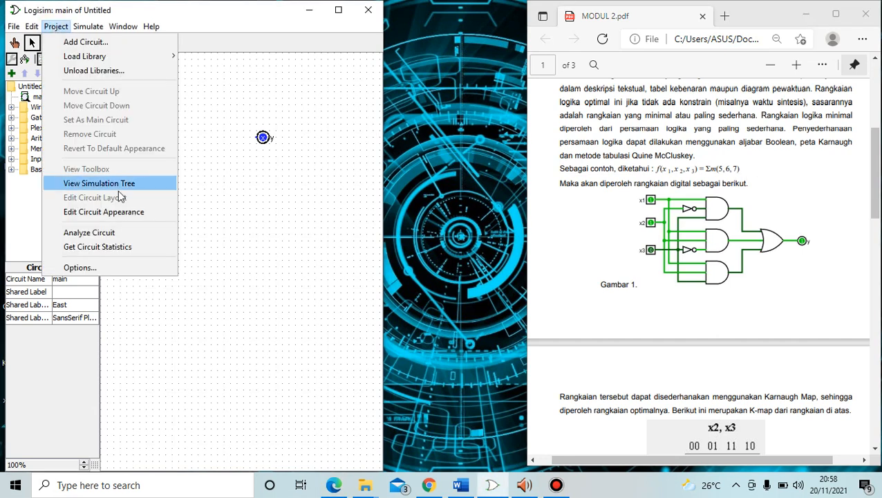
click(113, 230)
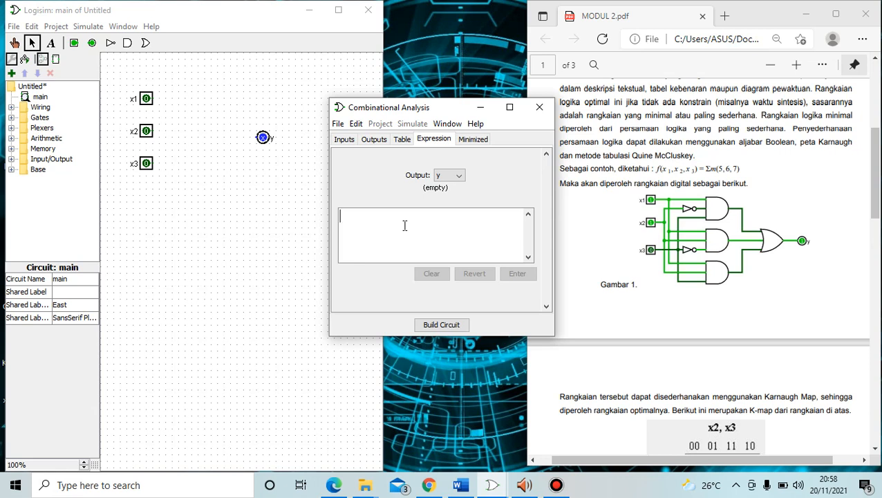
text(x1)
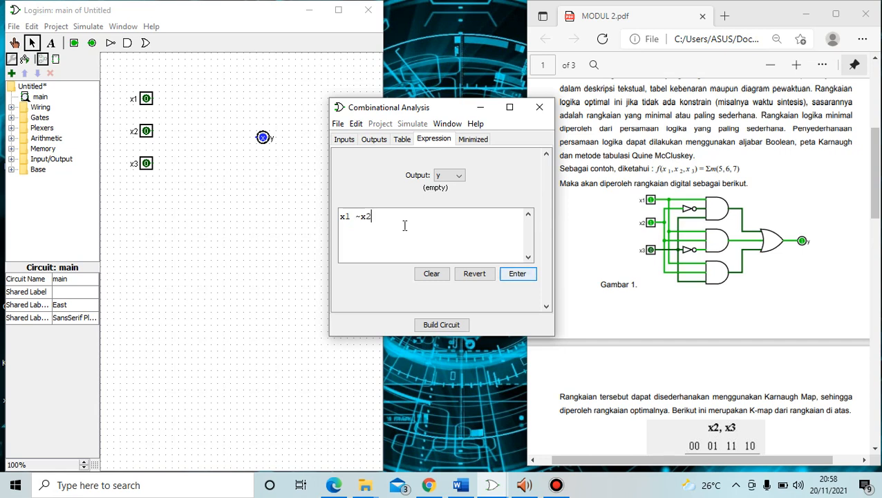
text( ~x2 x3 + x1 x2)
key(BackSpace)
text(x1)
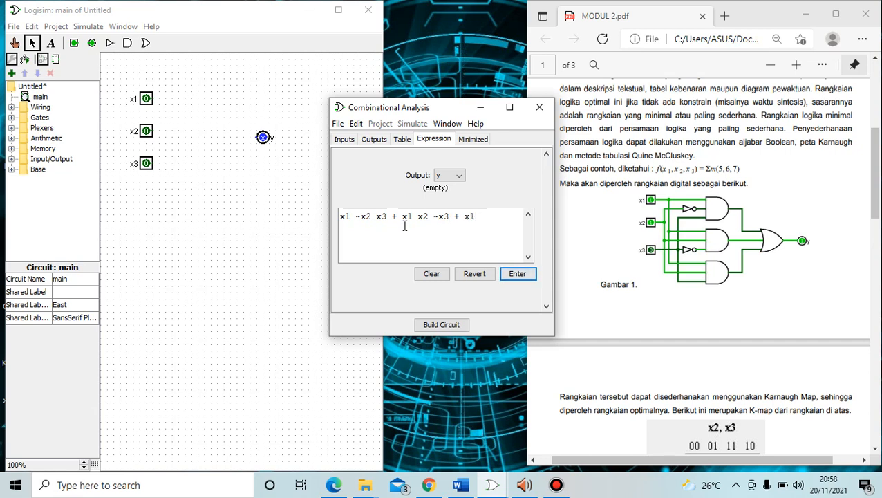
text( x2 x3)
click(511, 276)
- Build the circuit from the expression under the name main, replacing the existing main circuit
click(453, 327)
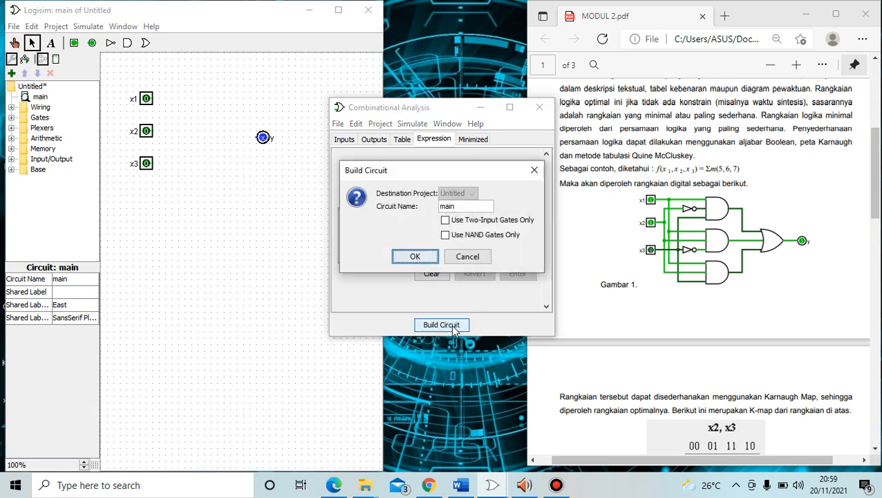
click(431, 257)
click(427, 238)
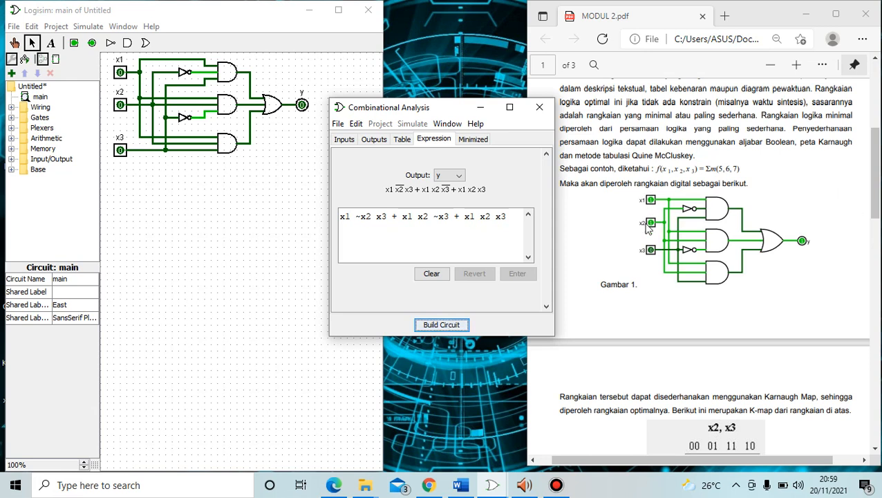
- Use the Poke Tool to test output y with x1 at 0 for the x2 x3 combinations 01, 10 and 11
drag(875, 195, 878, 310)
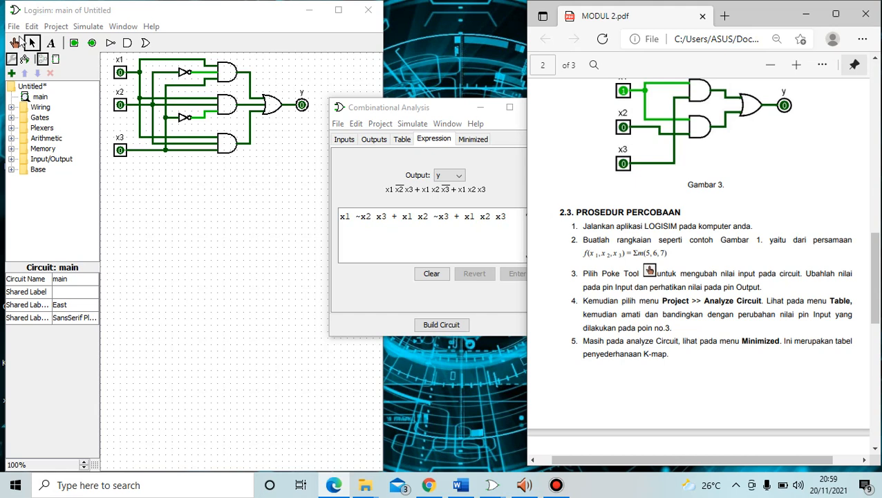
click(17, 43)
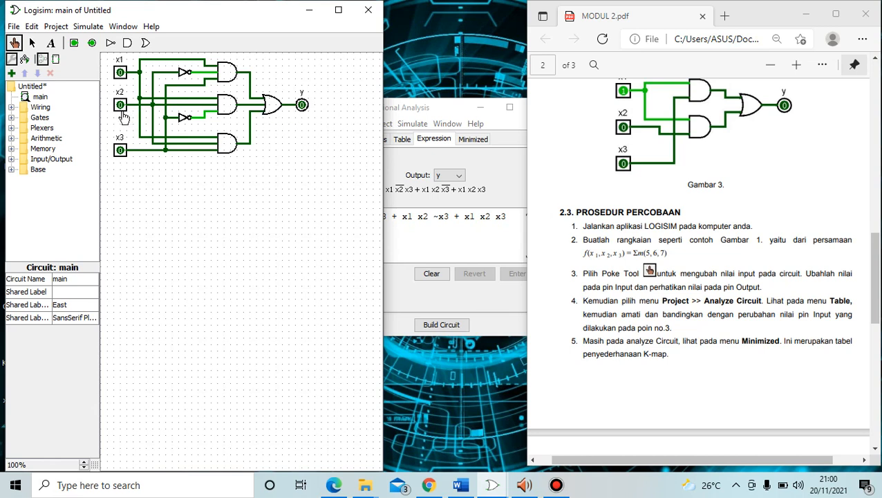
click(120, 151)
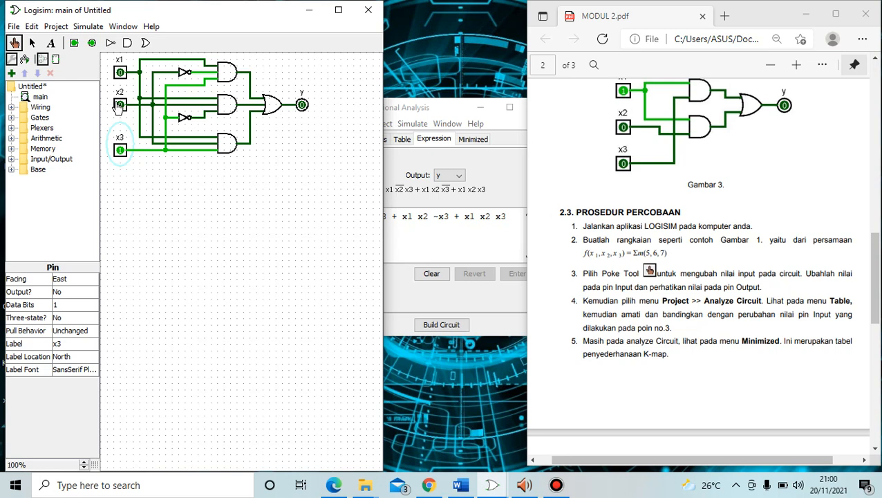
click(120, 150)
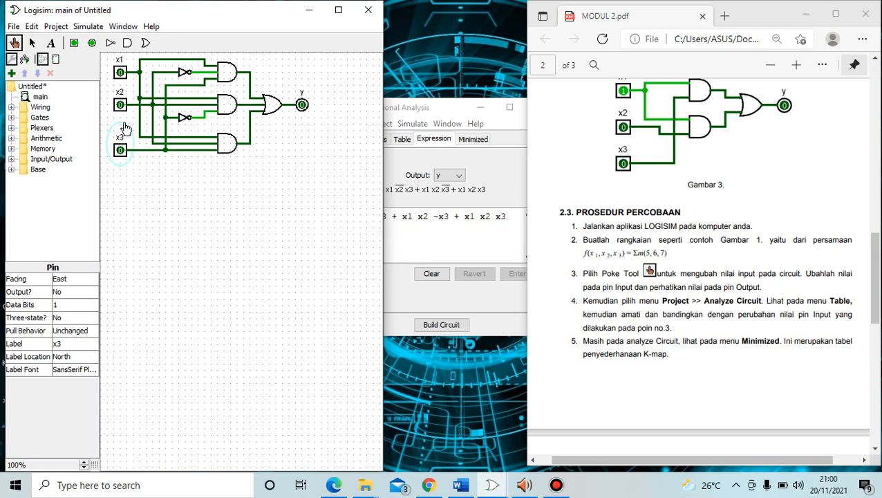
click(121, 106)
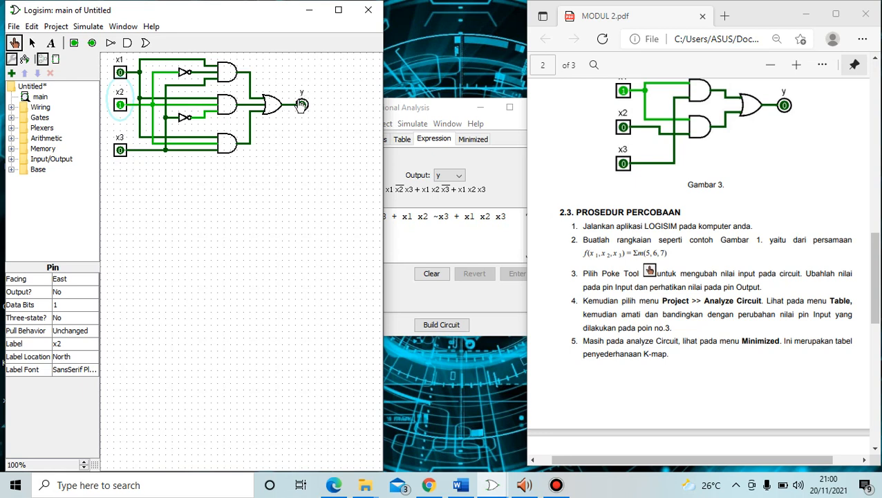
click(120, 152)
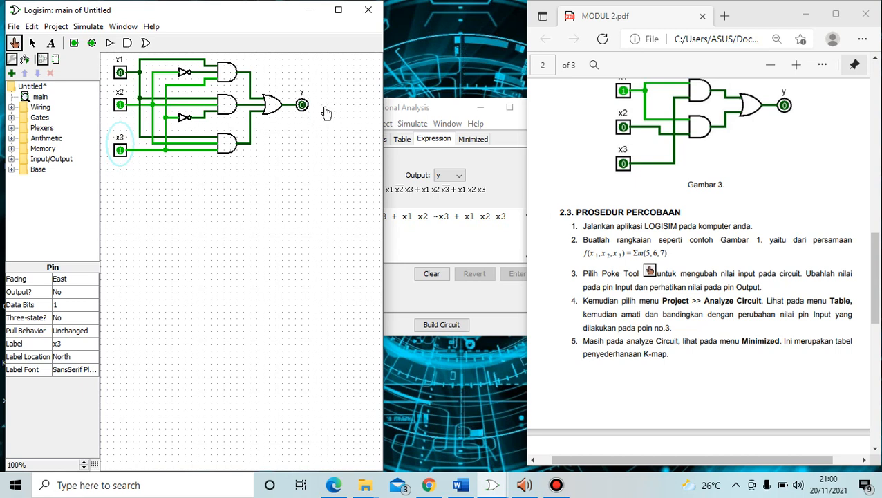
- Use the Poke Tool to test output y with x1 at 1 for the x2 x3 combinations 00, 01, 10 and 11
click(122, 150)
click(123, 108)
click(121, 74)
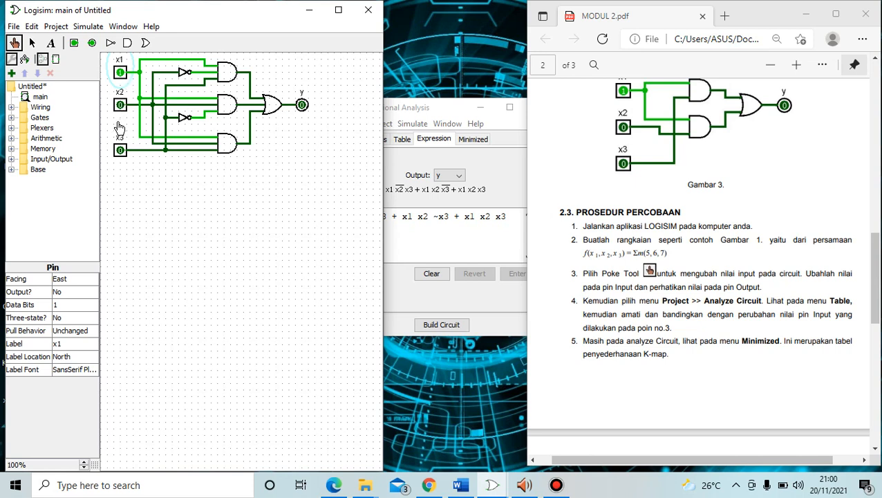
click(120, 149)
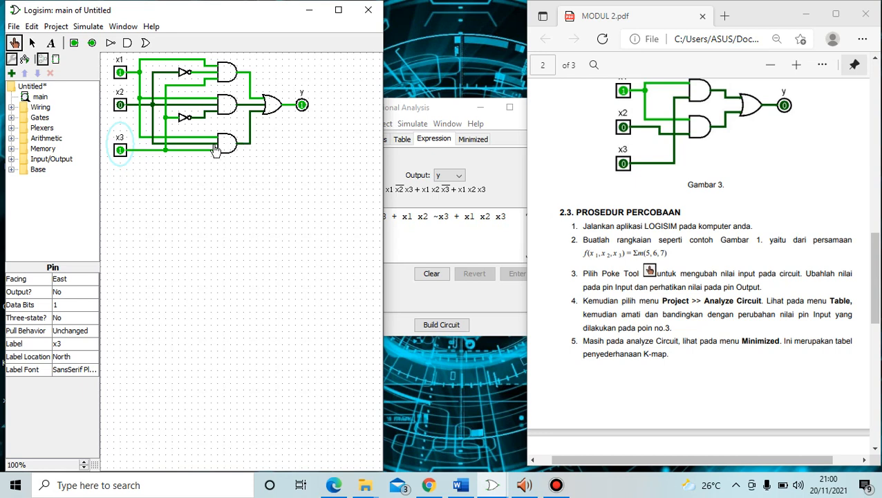
click(119, 150)
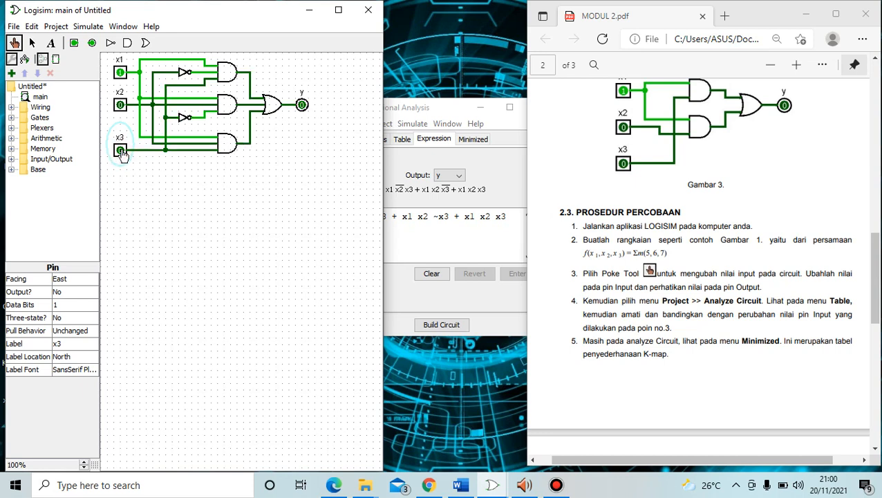
click(121, 107)
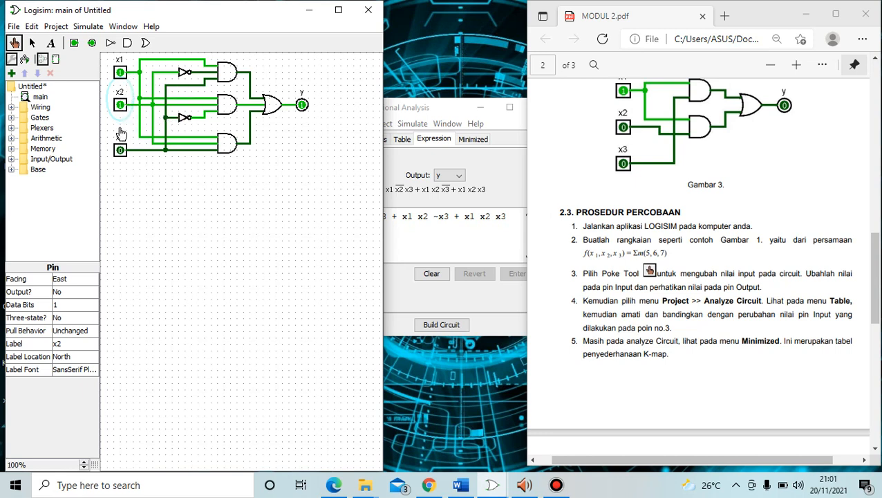
click(122, 154)
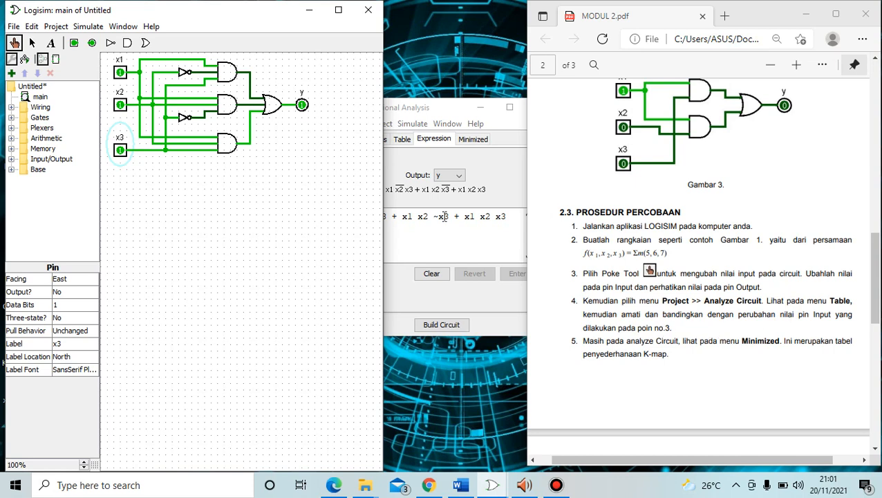
- Analyze the circuit and compare the 1 1 1 row of its truth table with the current pin values
click(57, 29)
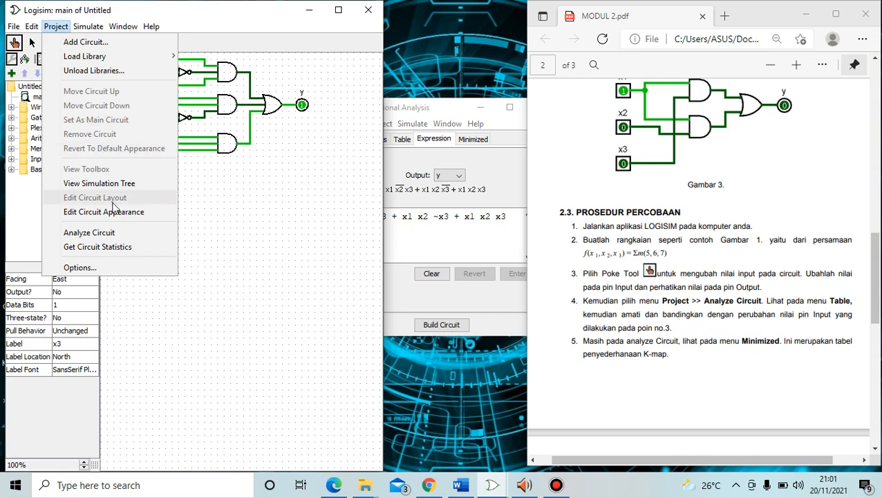
click(114, 233)
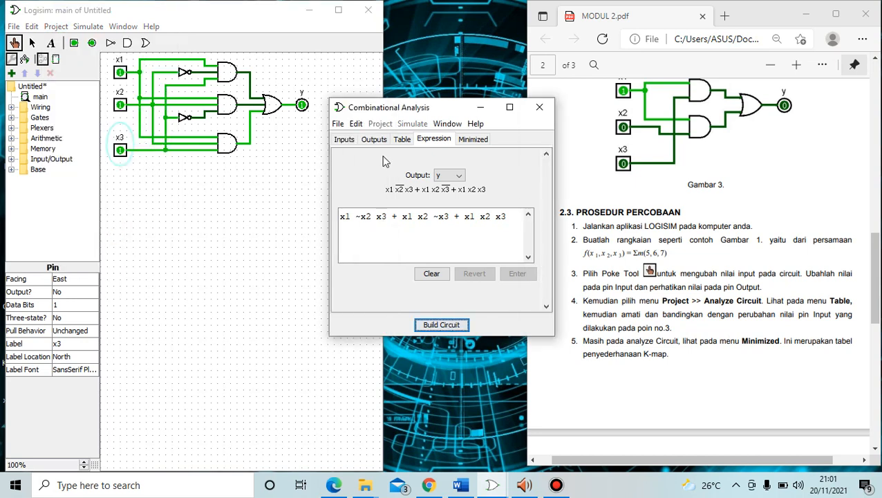
click(398, 141)
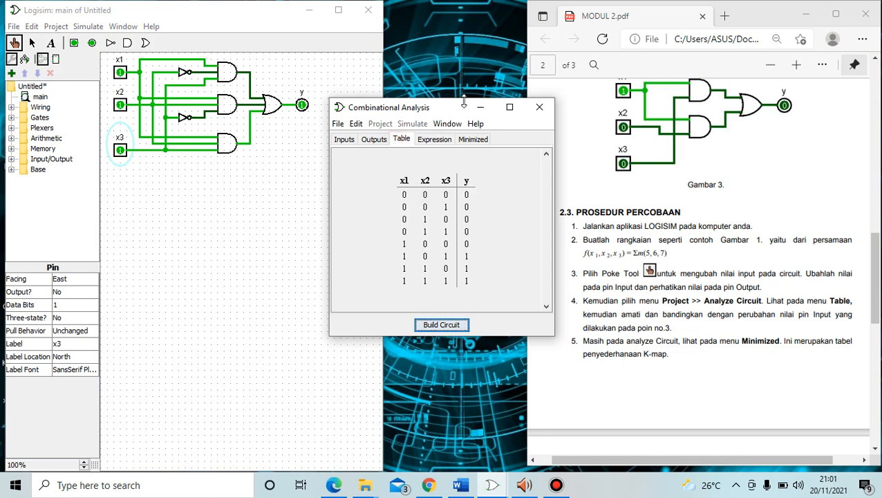
drag(455, 108, 475, 47)
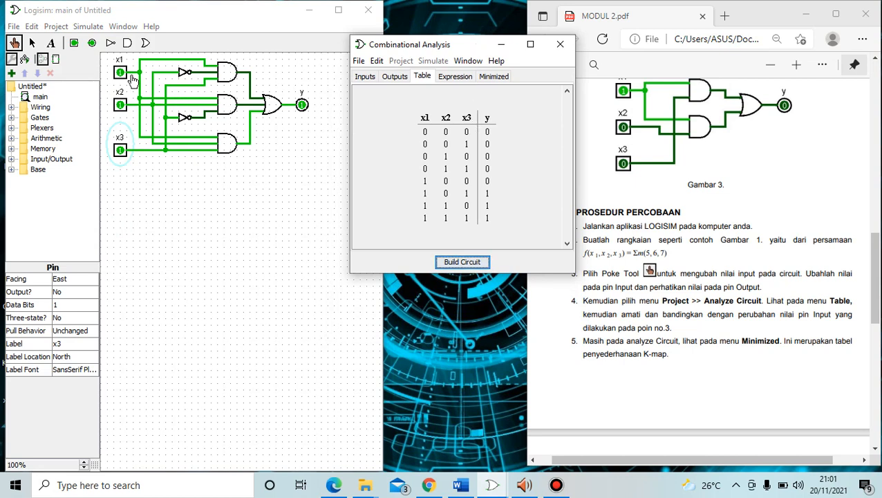
click(426, 220)
click(452, 221)
click(466, 221)
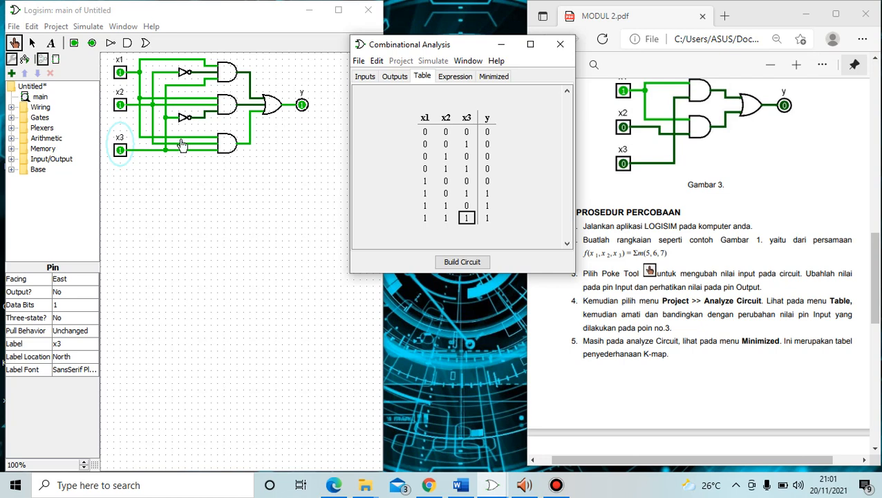
- Poke the input pins through x1 x2 x3 combinations 110, 111, 101 and 100, comparing output y with the truth table rows
click(120, 152)
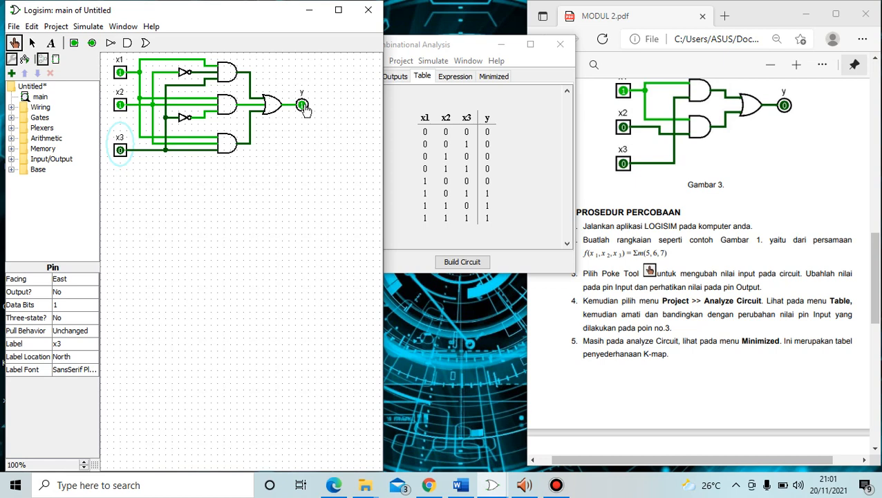
click(120, 150)
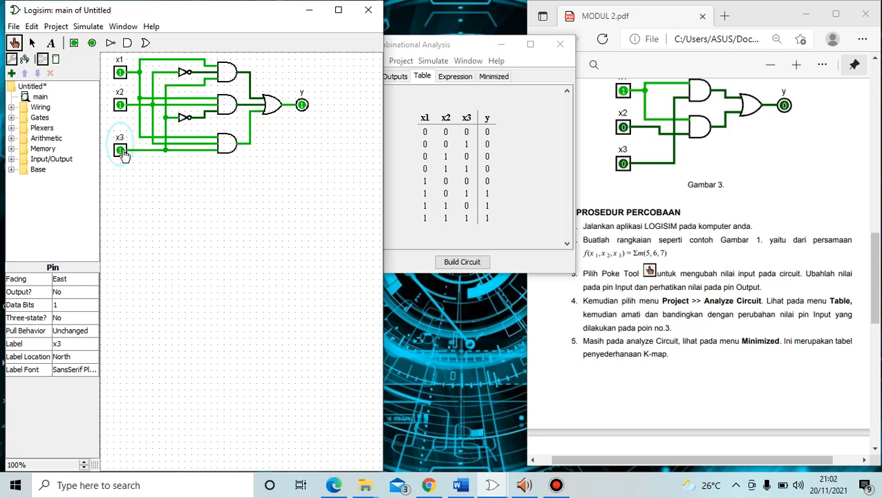
click(119, 106)
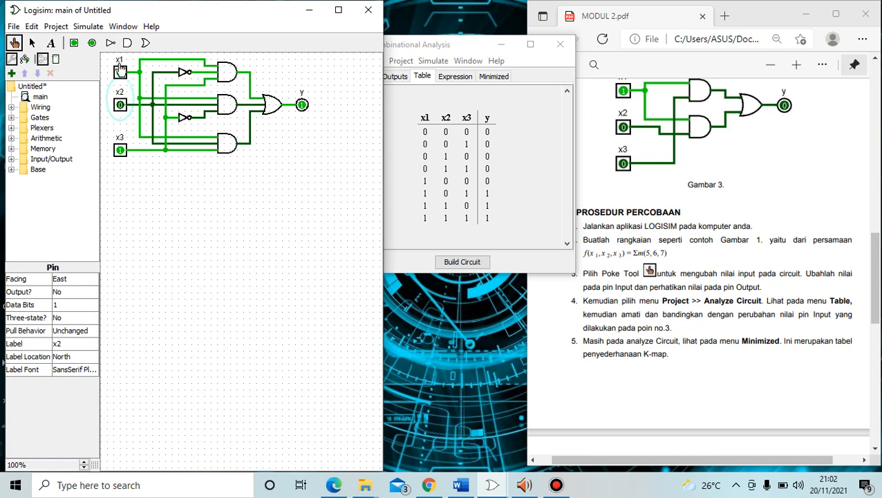
click(120, 149)
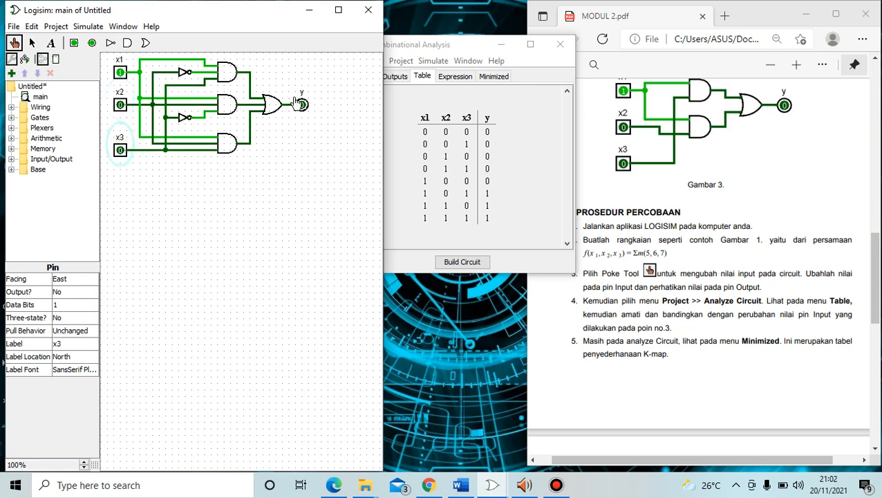
click(429, 185)
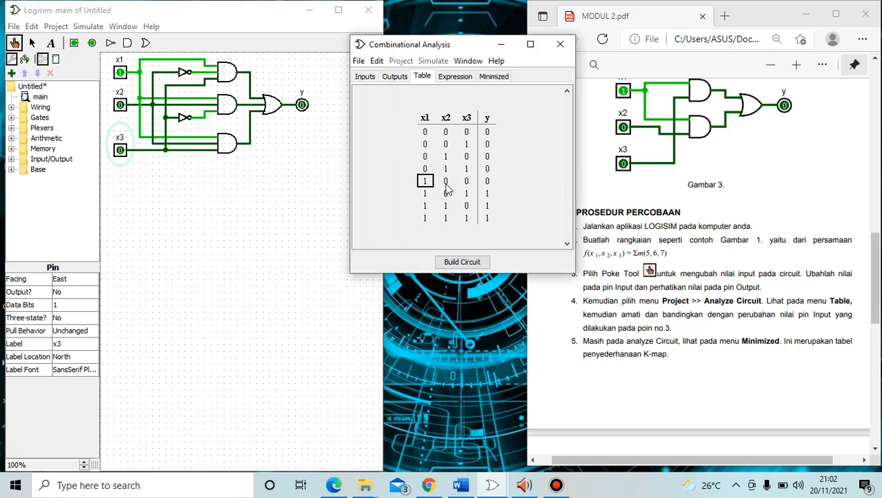
click(445, 181)
- View the minimized K-map for output y and compare it with Gambar 2 in the module PDF
drag(876, 289, 876, 298)
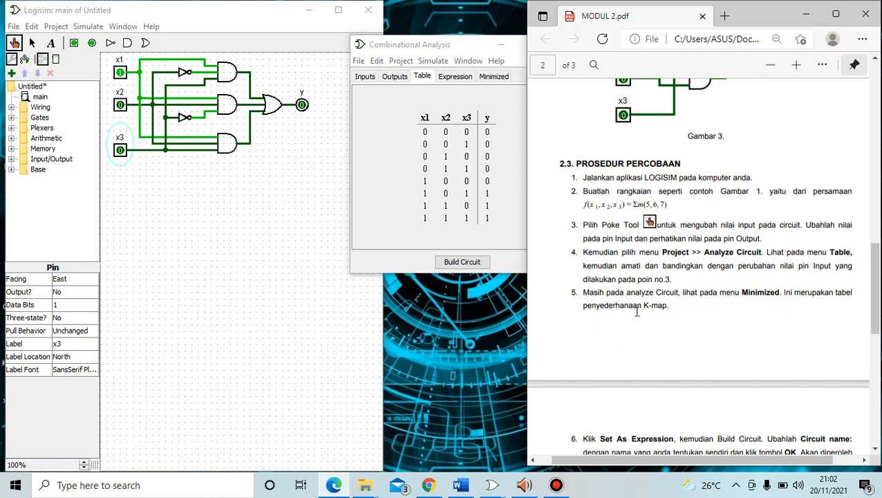
click(504, 220)
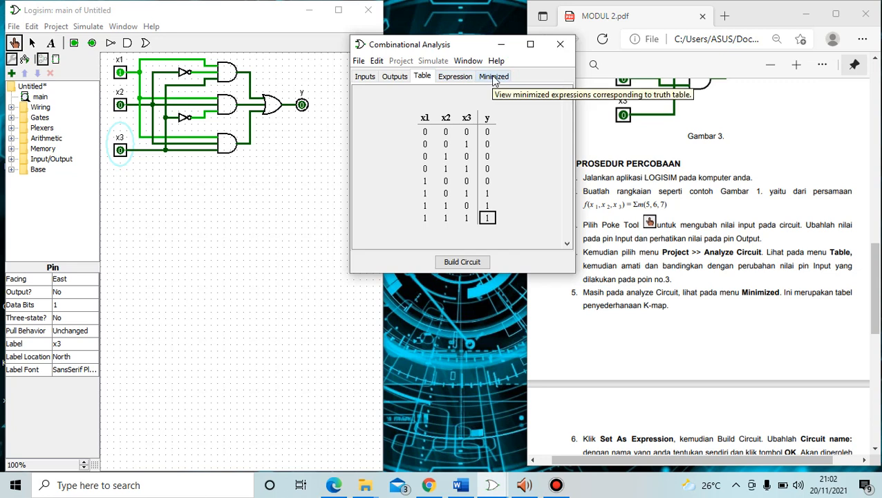
click(494, 78)
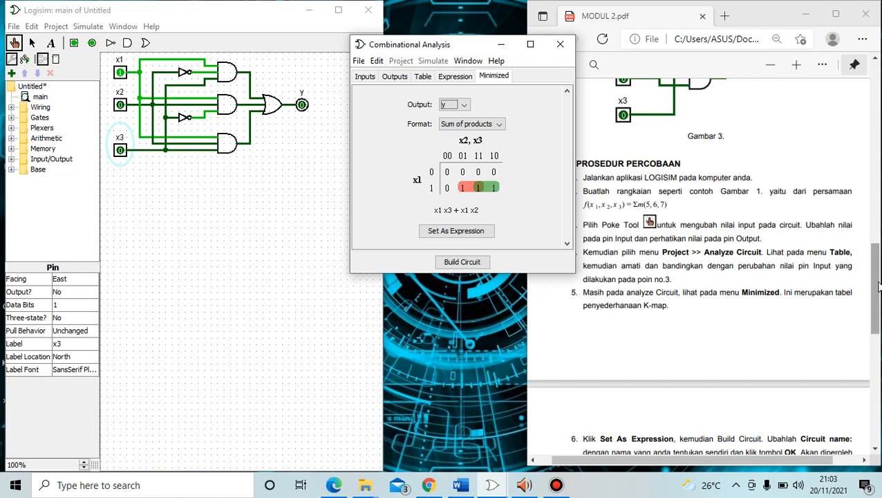
drag(876, 283, 877, 327)
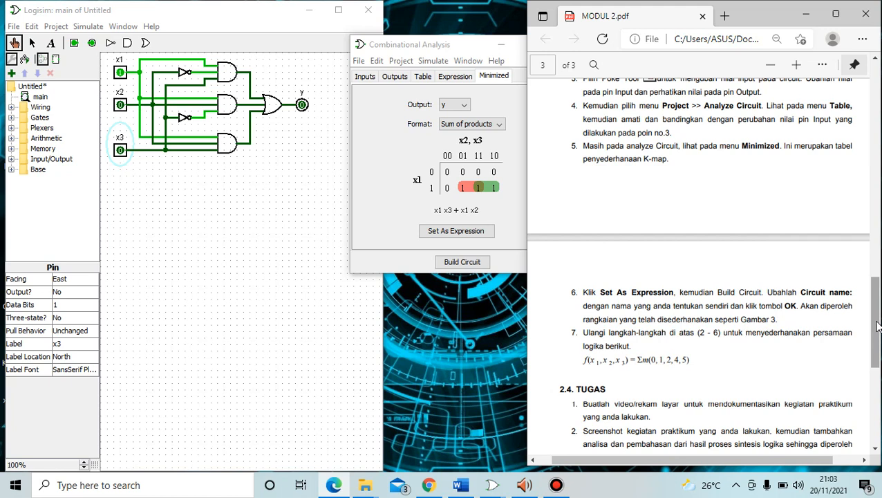
drag(875, 286, 871, 213)
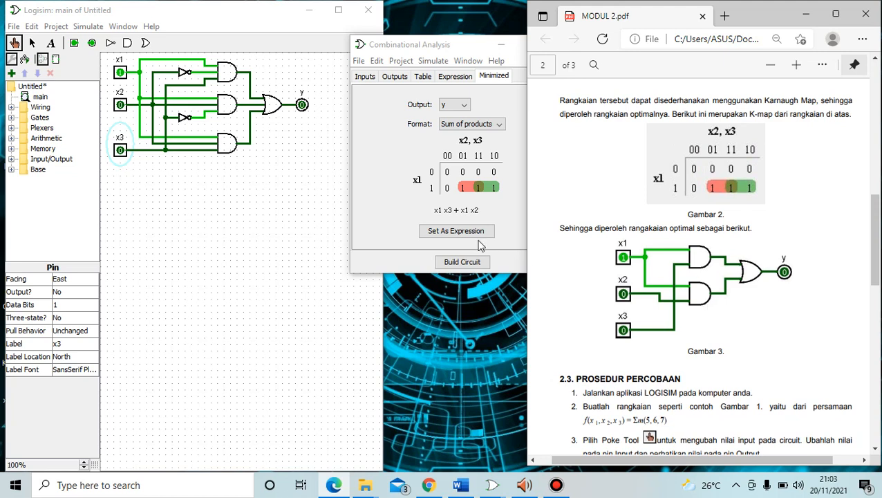
- Set the minimized x1 x3 + x1 x2 as the expression and build it under the name main, replacing the existing circuit
click(507, 248)
click(465, 233)
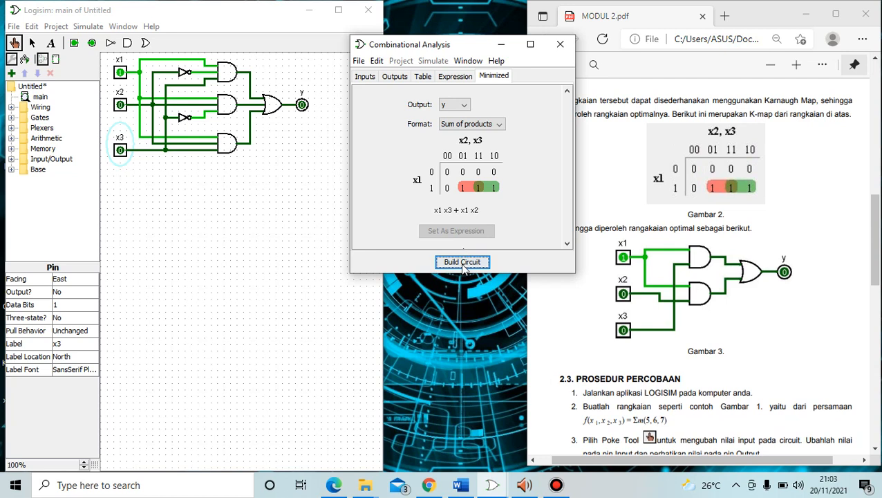
click(463, 262)
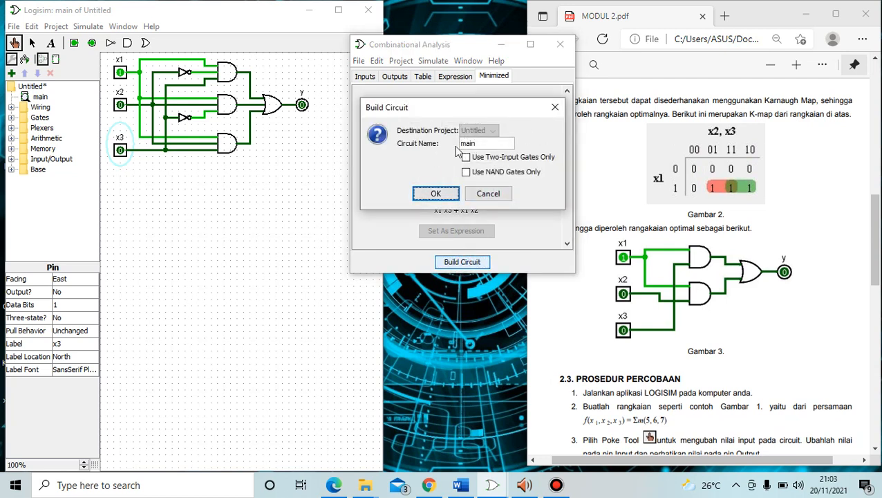
click(435, 193)
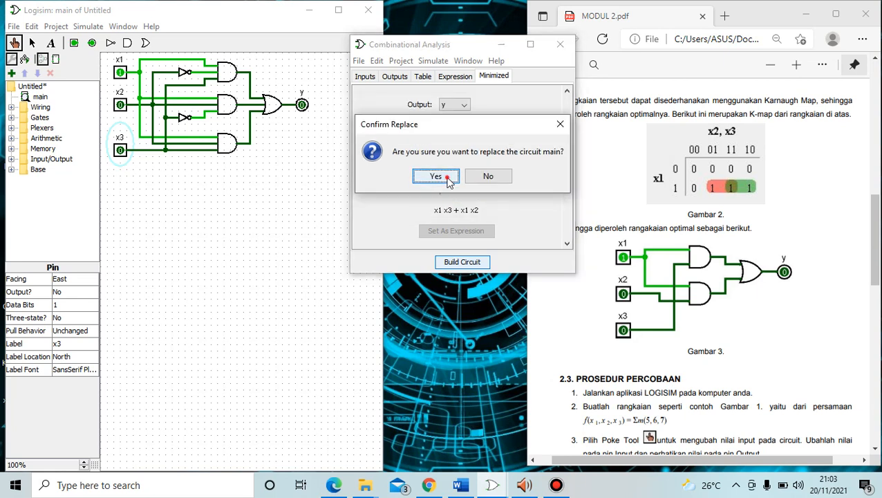
click(447, 181)
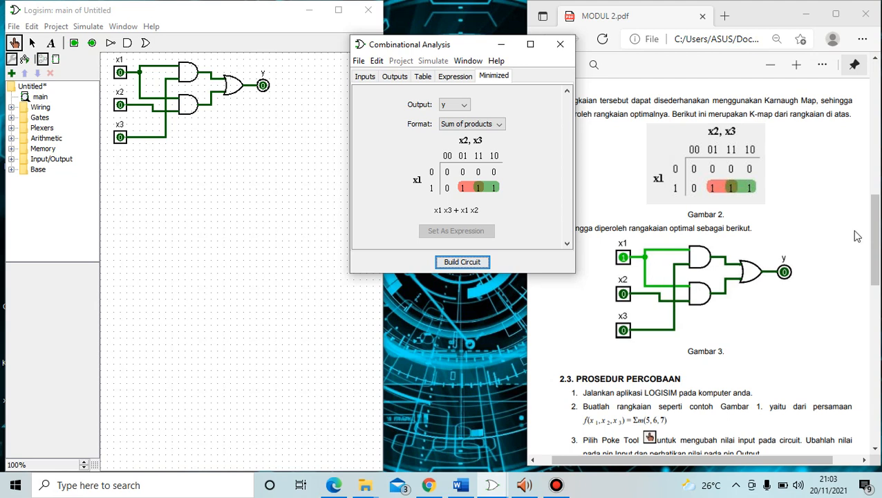
- Poke x1 to 1 to compare the simplified circuit with Gambar 3, read procedure step 7, and return x1 to 0
drag(876, 280, 877, 305)
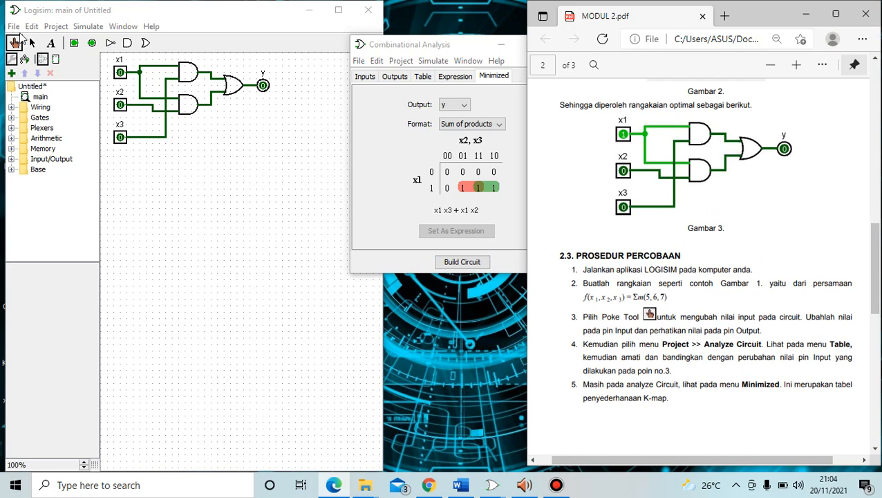
click(119, 73)
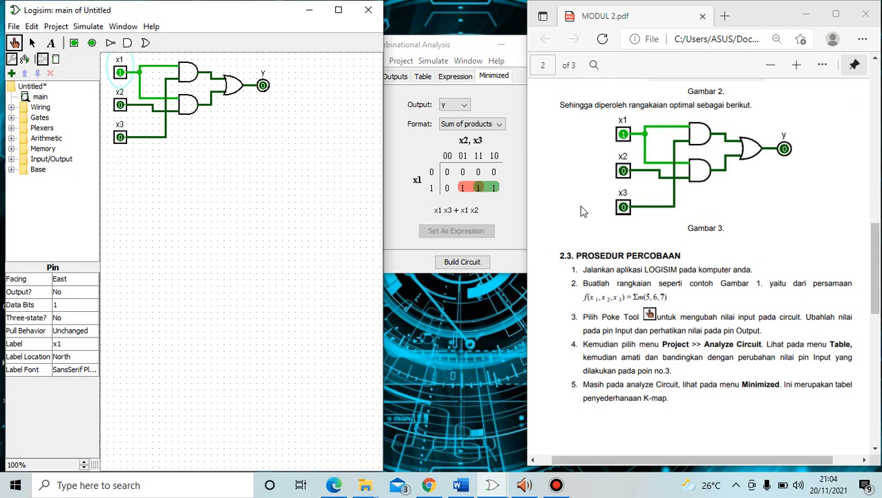
drag(876, 313, 878, 348)
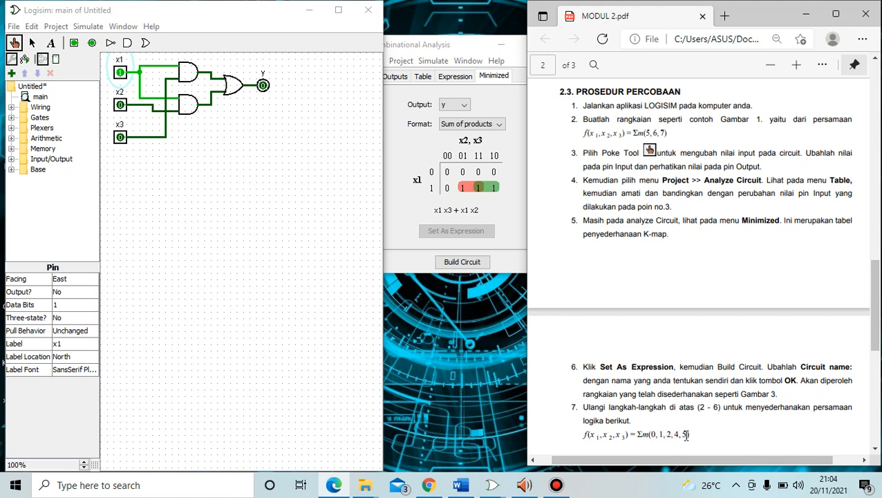
click(168, 213)
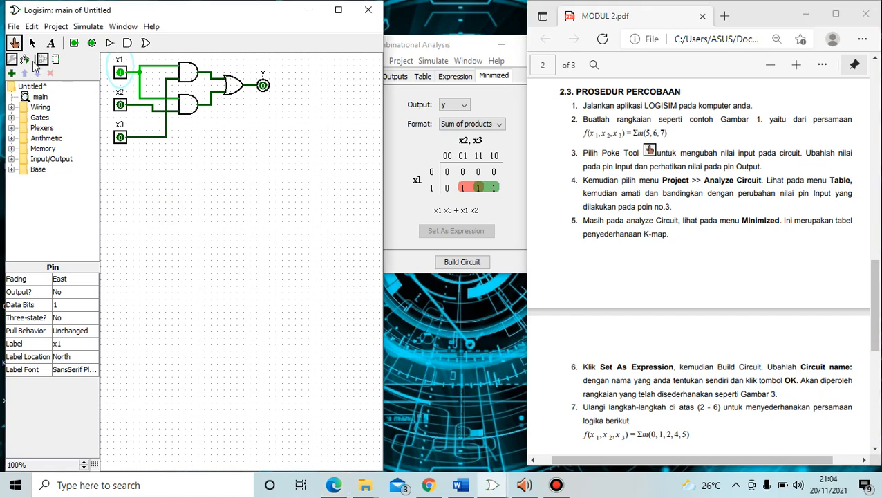
click(119, 73)
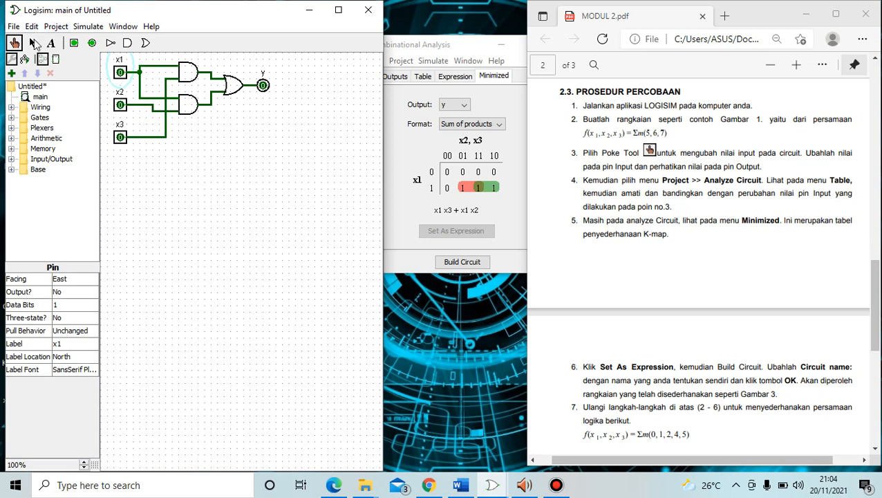
- Delete the two AND gates, the OR gate and the wires connecting them, keeping the input and output pins
click(32, 43)
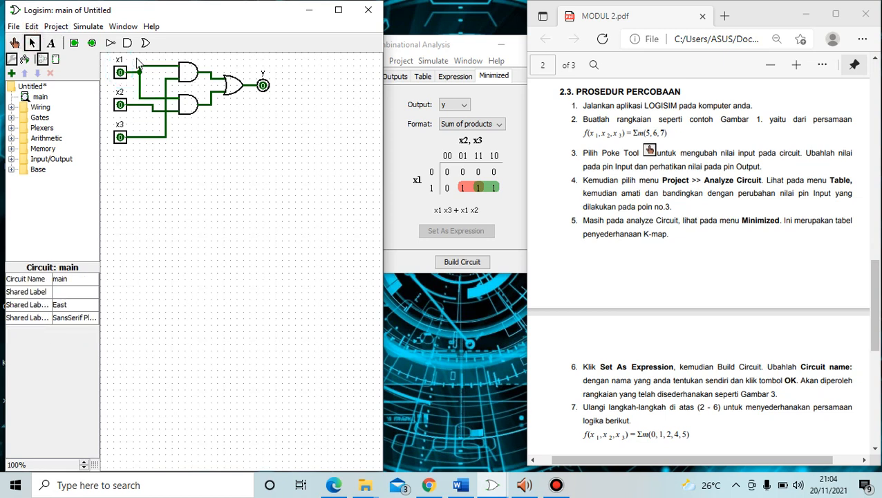
drag(136, 58, 257, 139)
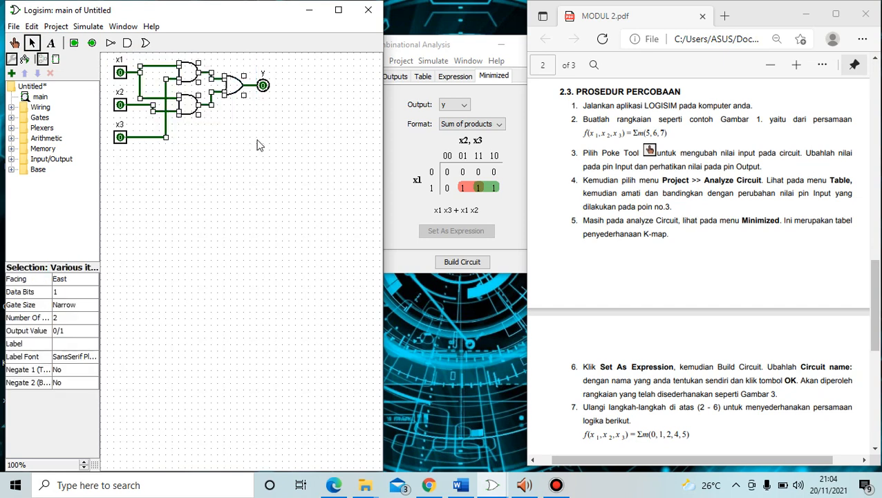
key(Delete)
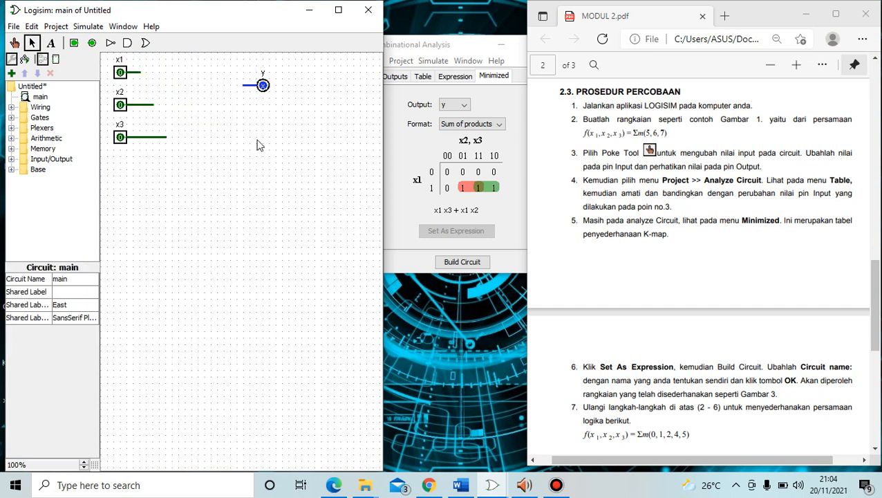
- Delete the leftover wire stubs at output y and at inputs x1, x2 and x3
click(246, 85)
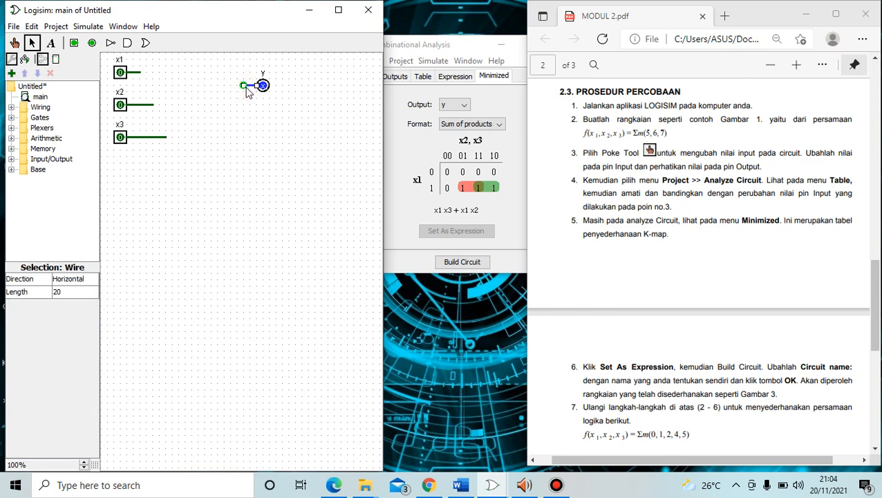
key(Delete)
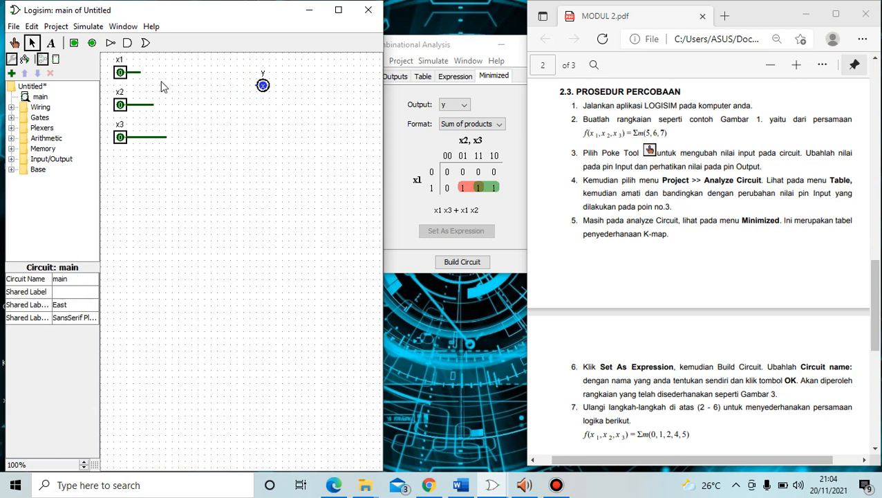
click(138, 73)
key(Delete)
click(147, 106)
key(Delete)
click(152, 138)
click(152, 137)
key(Delete)
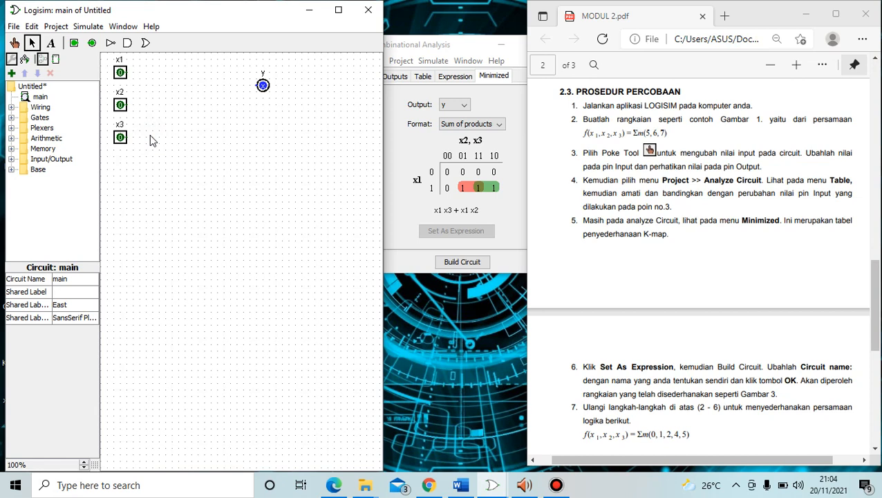
- Move output pin y level with input x2 and open the combinational analysis of the circuit
drag(263, 85, 250, 104)
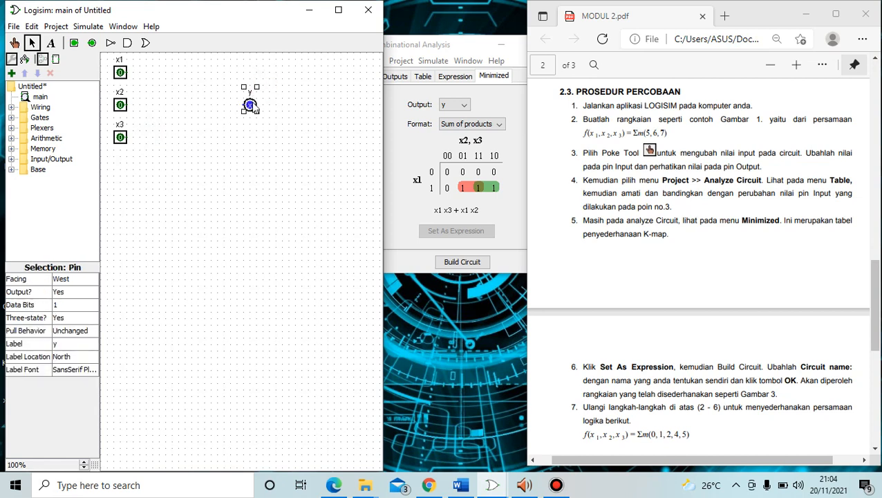
click(218, 140)
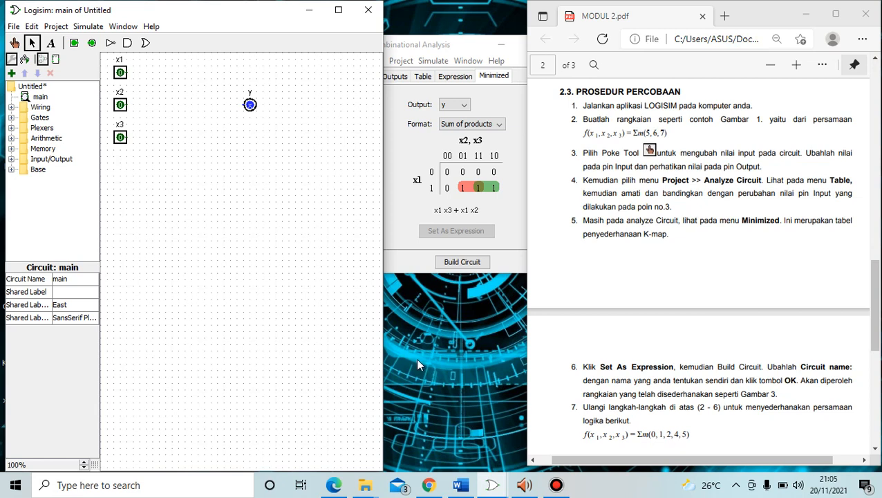
click(56, 31)
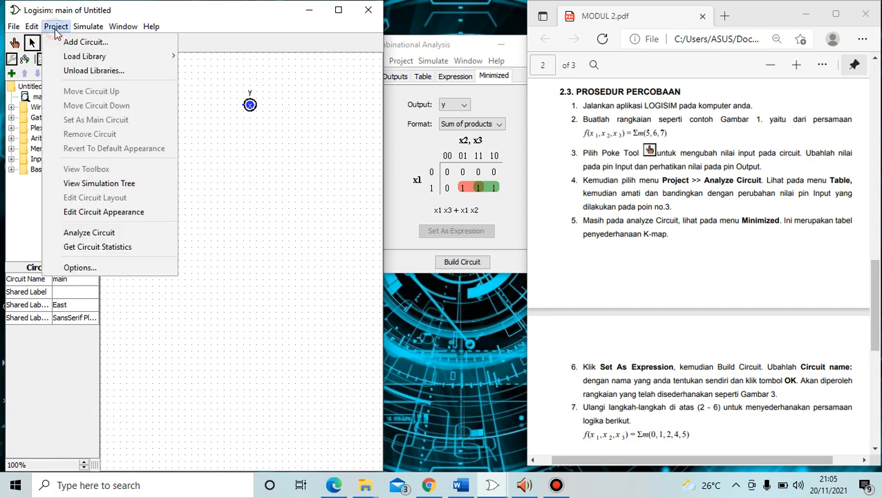
click(91, 233)
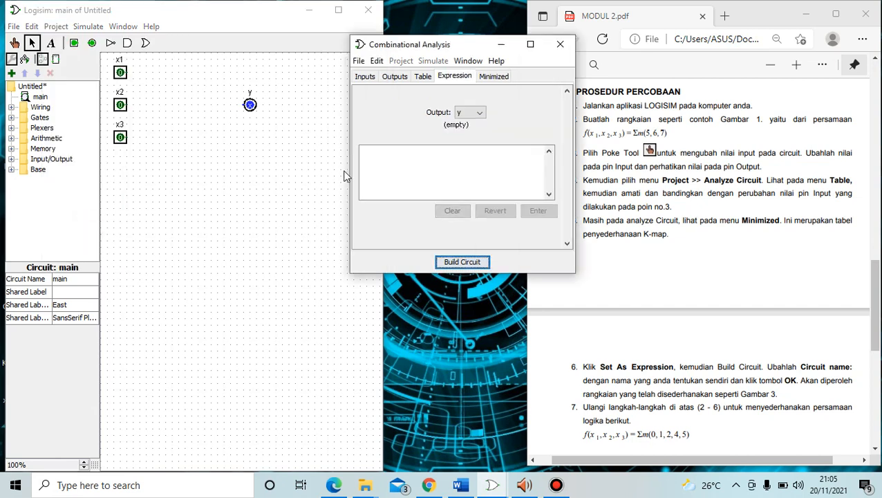
- Begin the expression for y with the first two minterms, ~x1 ~x2 ~x3 + ~x1 ~x2 x3 +
click(382, 153)
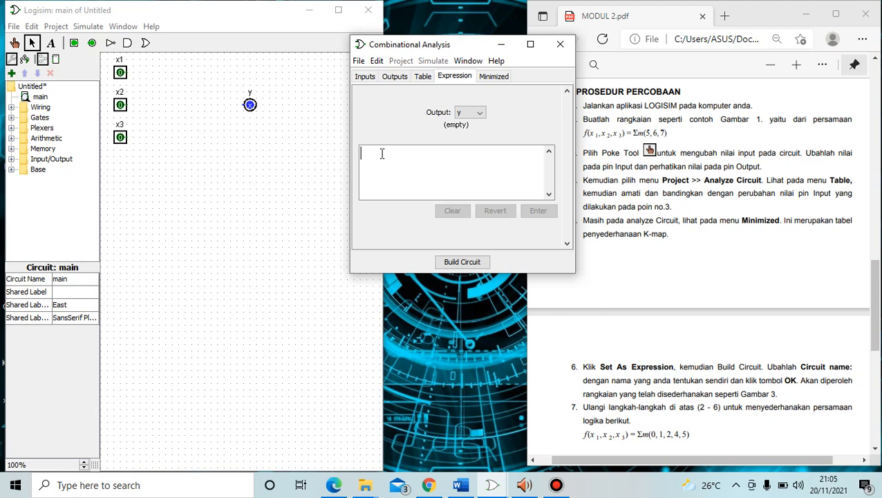
text(~)
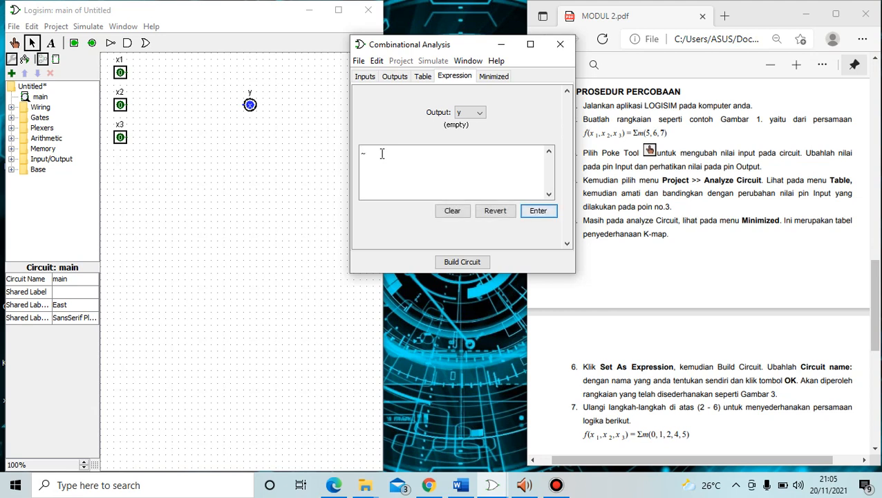
text(x1 ~x2 ~x3 +)
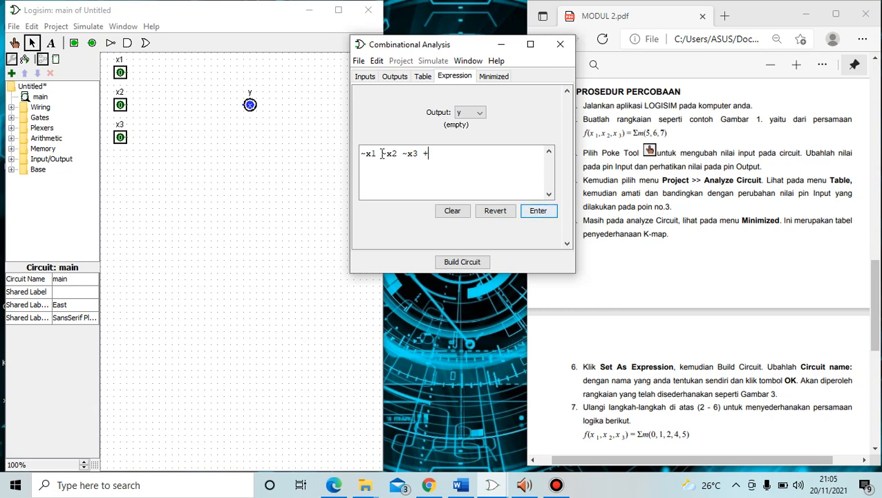
text(~x1)
key(Right)
text(~x2 x3 +)
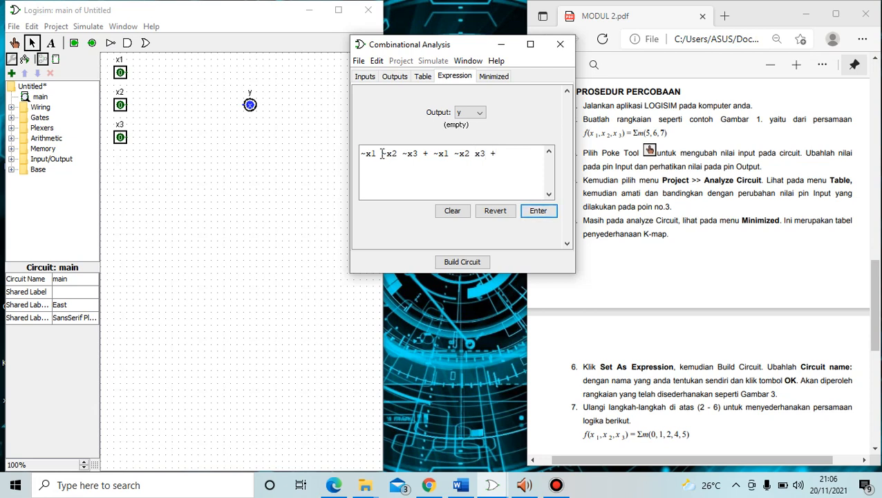
- Append the minterms ~x1 x2 ~x3 + x1 ~x2 ~x3 + x1 ~x2 x3 to the expression for y and submit it
text(~x1)
key(Left)
key(Left)
key(Right)
key(Right)
key(Right)
text(x2 ~x3)
text(1 ~x2)
text( ~x3)
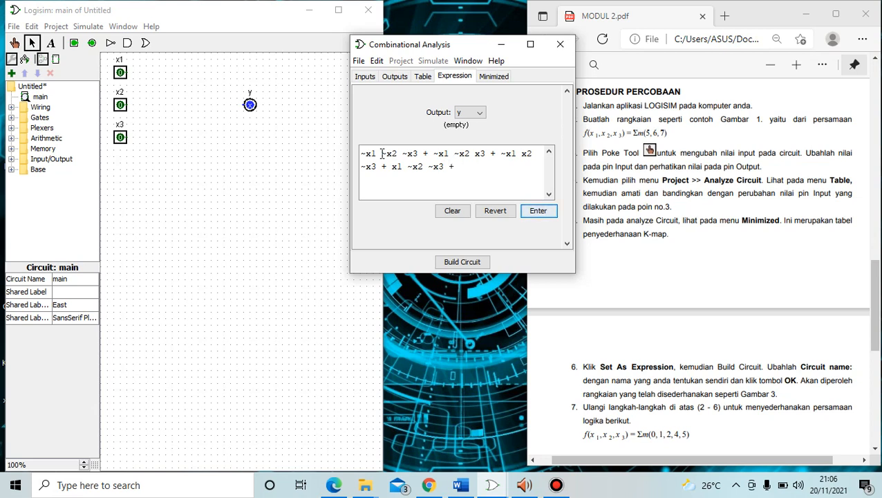
text( + x1 ~x2 x3)
click(533, 218)
- Build the circuit from the entered expression under the name main, replacing the existing circuit
click(482, 265)
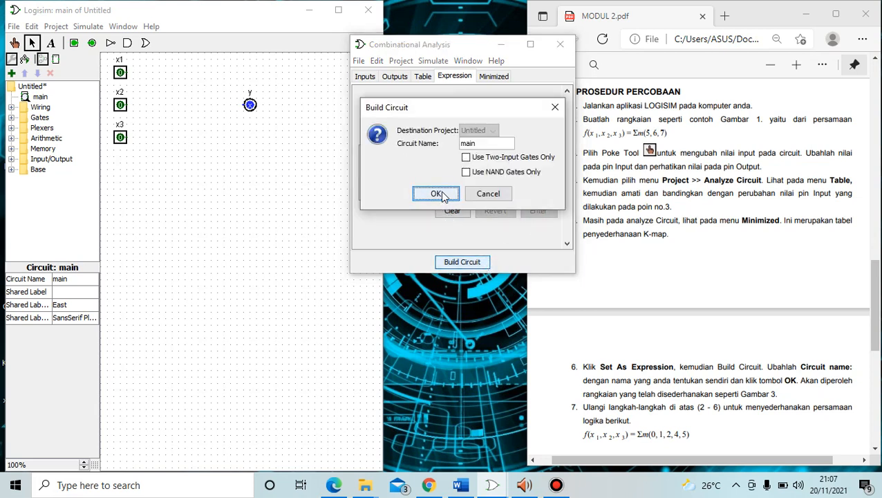
click(441, 194)
click(442, 175)
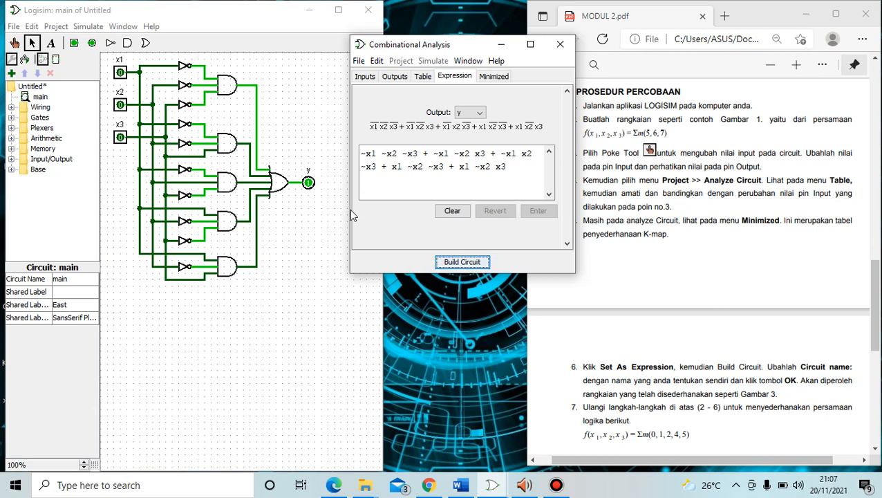
- Poke x3 to 1 and back to 0, then set x2 and x3 to 1 while checking output y
click(14, 43)
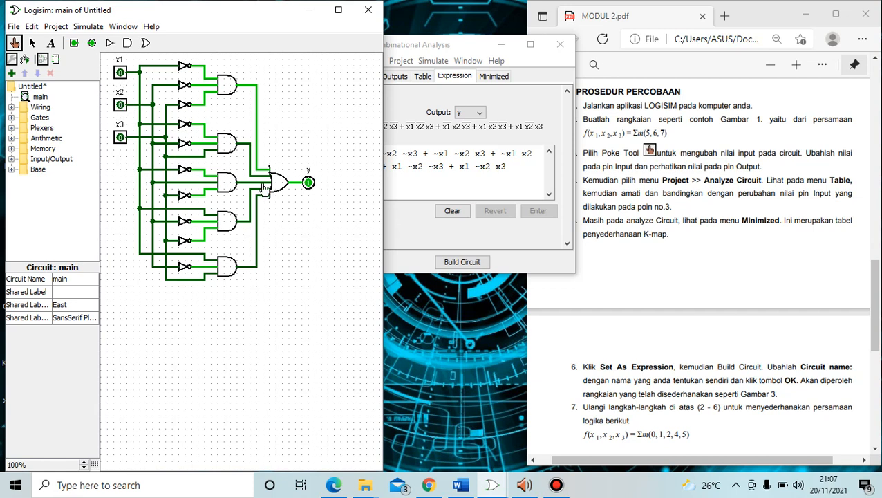
click(120, 138)
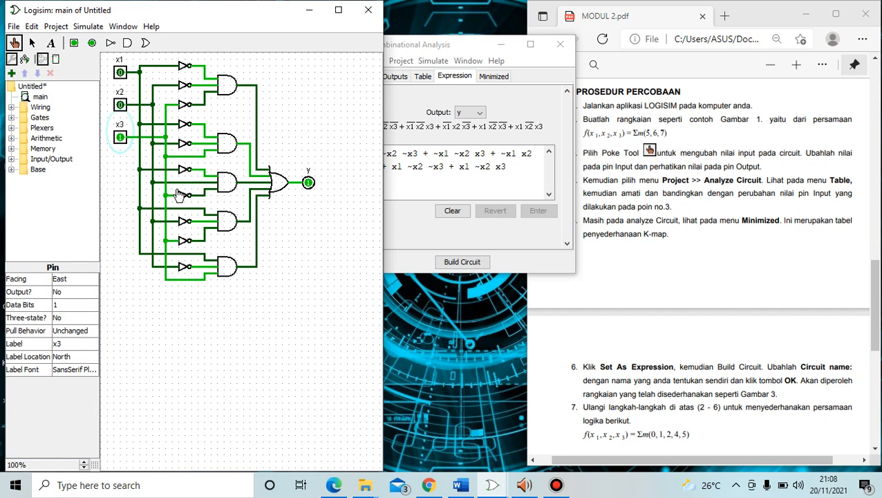
click(120, 138)
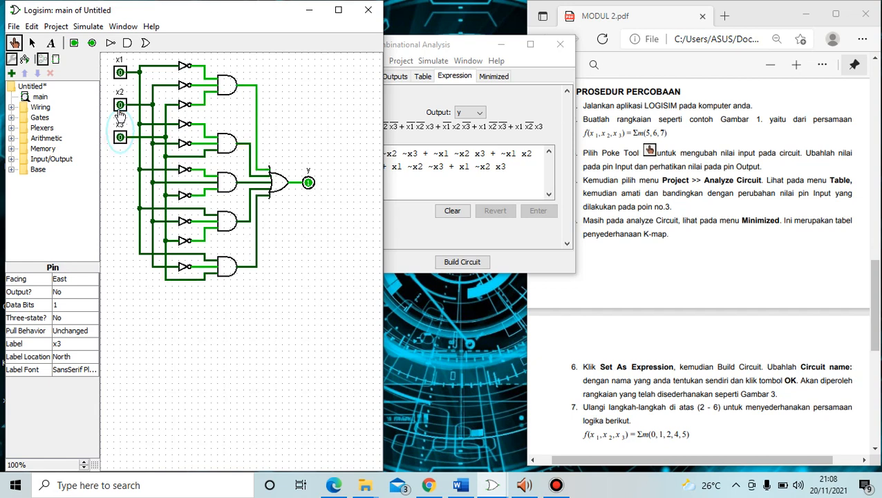
click(121, 107)
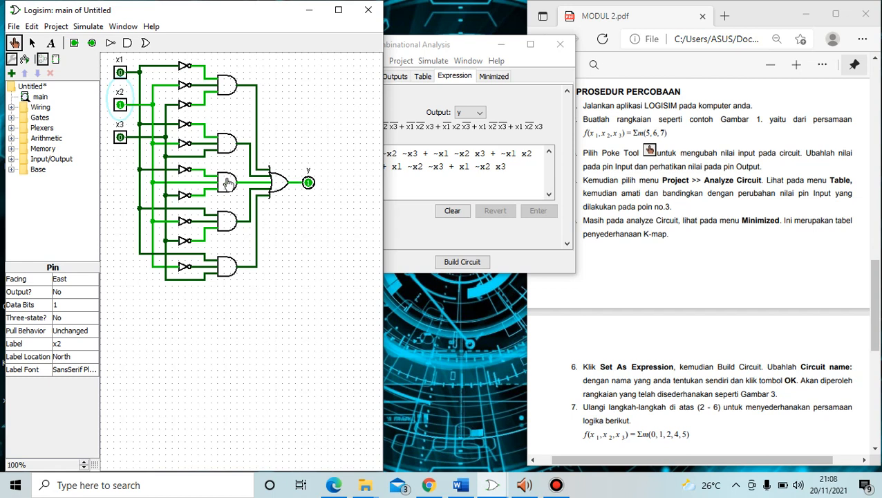
click(120, 137)
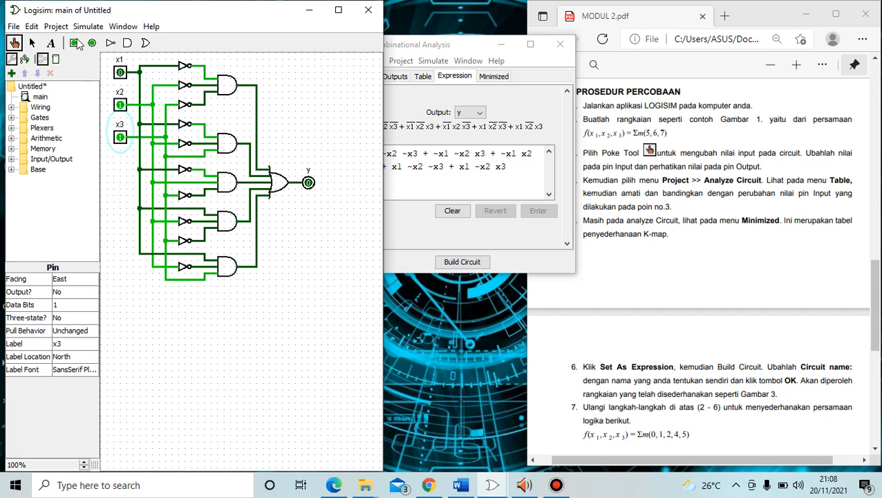
- Analyze the circuit again and compare its current output with truth table row 0 1 1
click(57, 26)
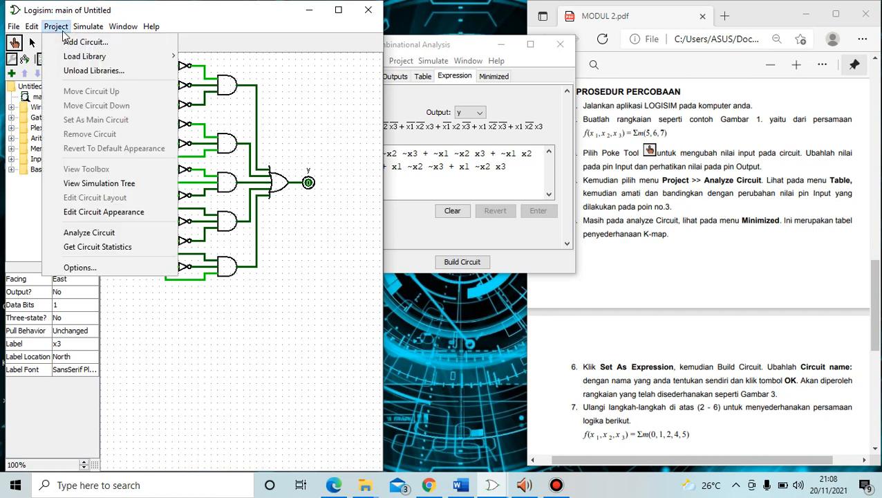
click(119, 237)
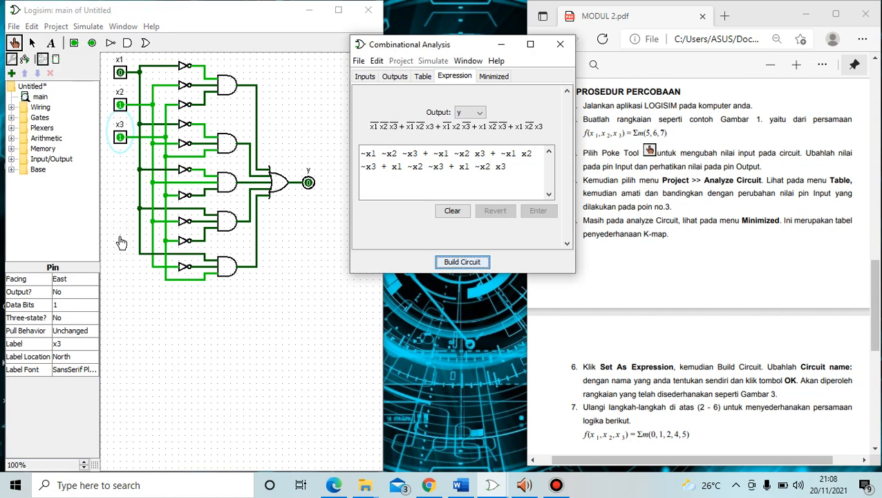
click(425, 77)
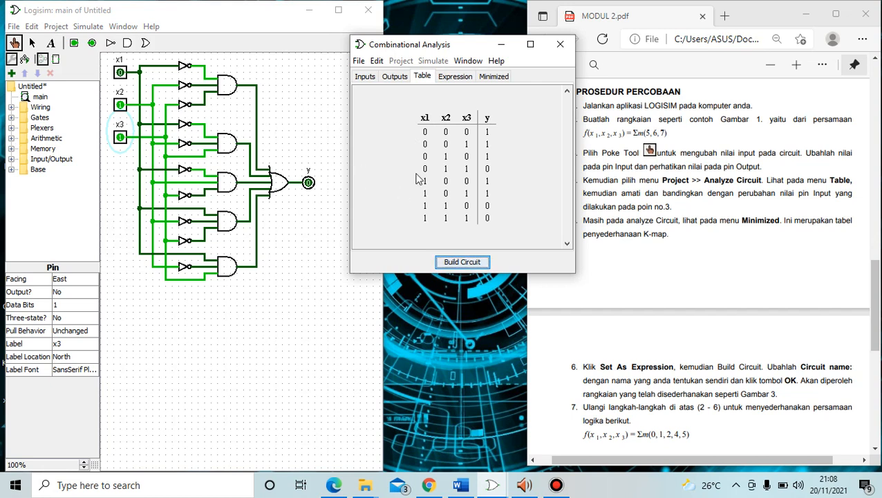
click(445, 169)
click(466, 171)
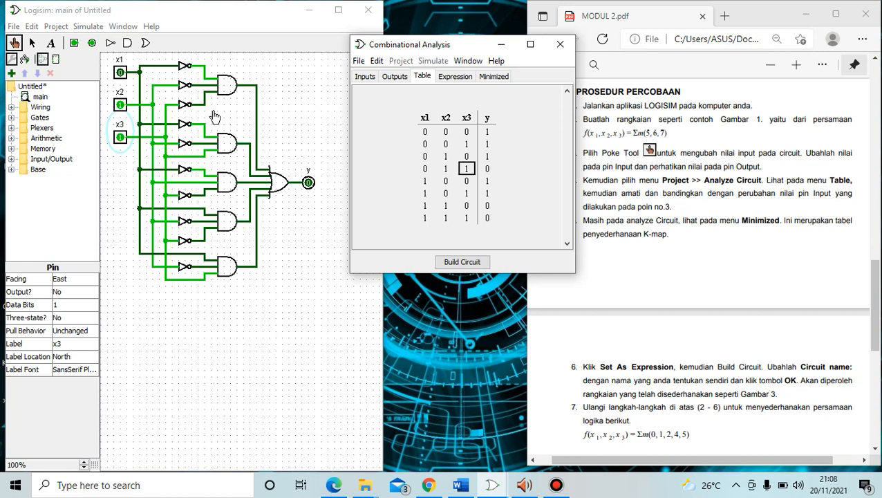
- Poke x2 to 0 and x1 to 1, and compare output y with truth table row 1 0 1
click(120, 106)
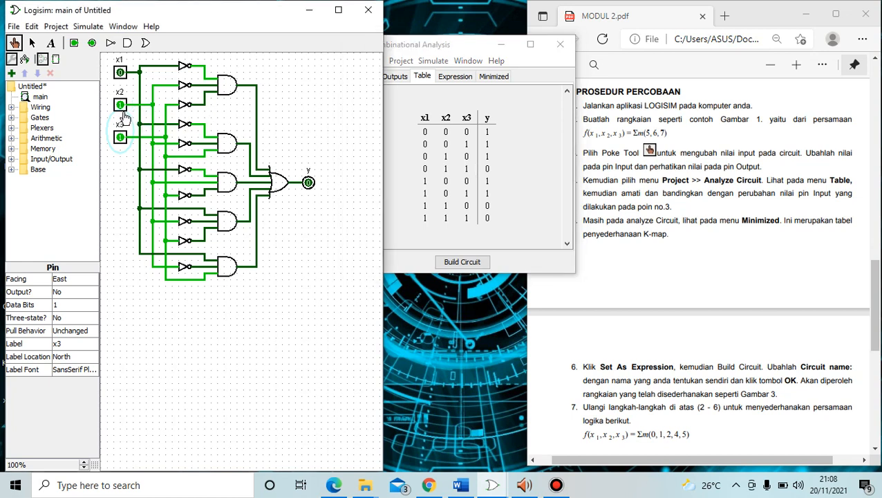
click(121, 106)
click(120, 72)
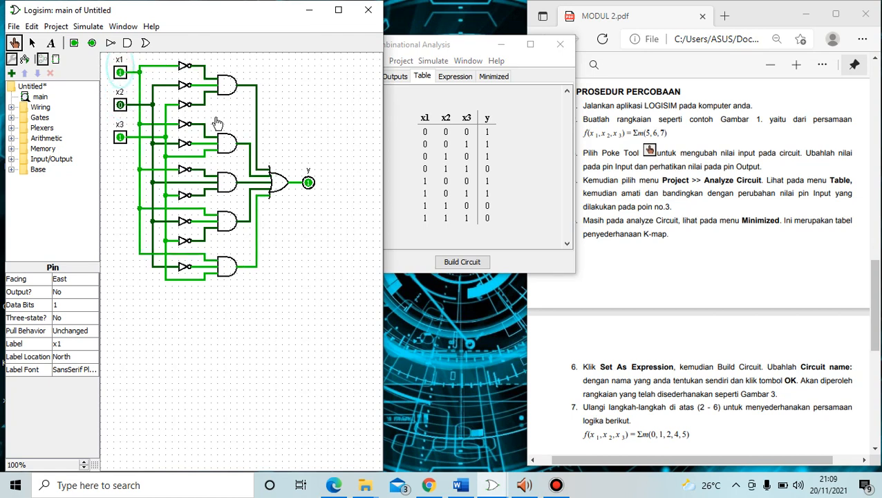
click(426, 196)
click(446, 194)
click(470, 197)
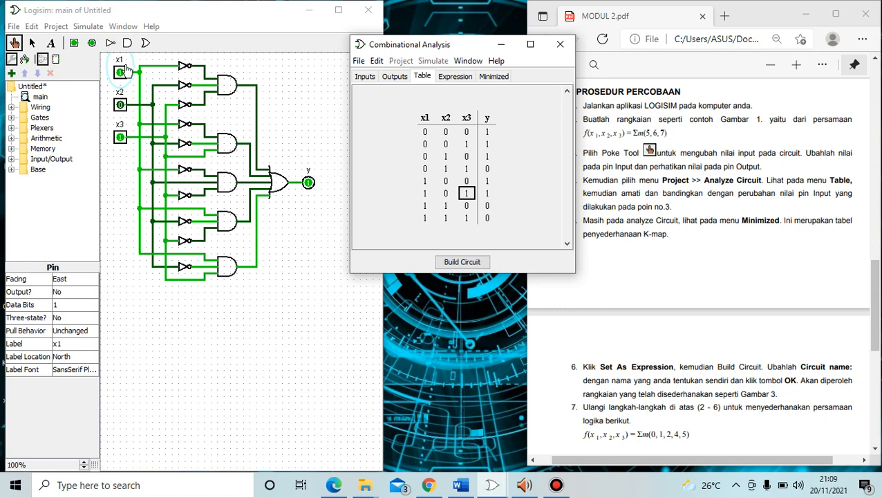
- Poke x2 to 1 and compare output y with truth table row 1 1 1
click(121, 109)
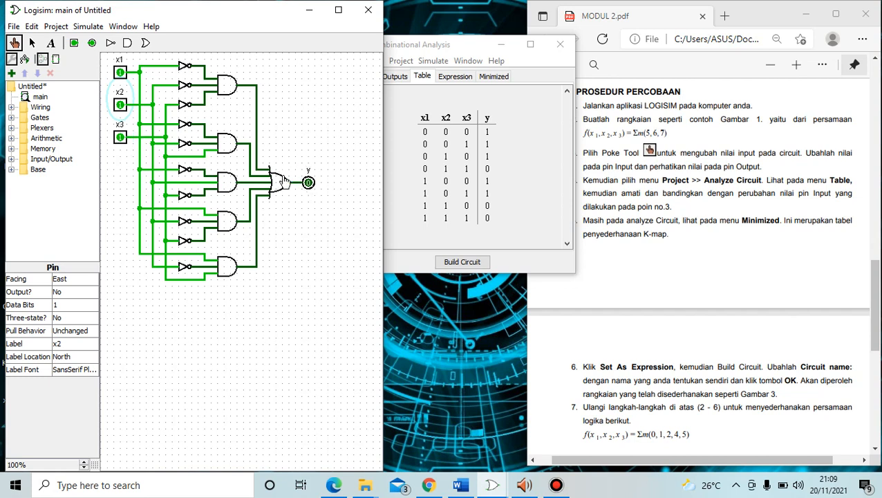
click(429, 220)
click(442, 221)
click(468, 221)
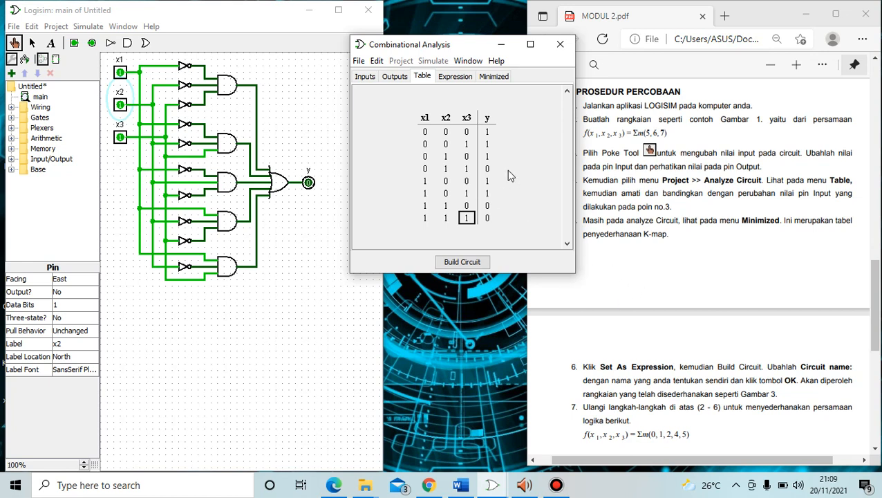
- Set the minimized ~x1 ~x3 + ~x2 as the expression and build it under the name main, replacing the existing circuit
click(503, 79)
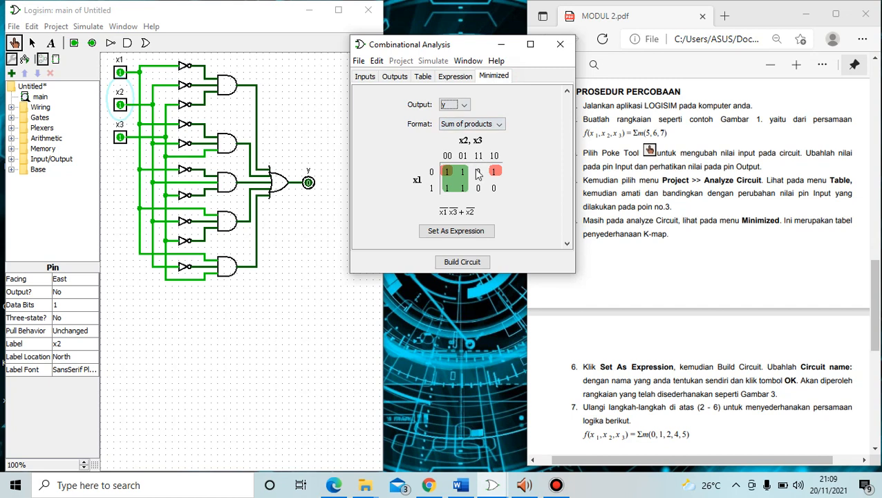
click(468, 235)
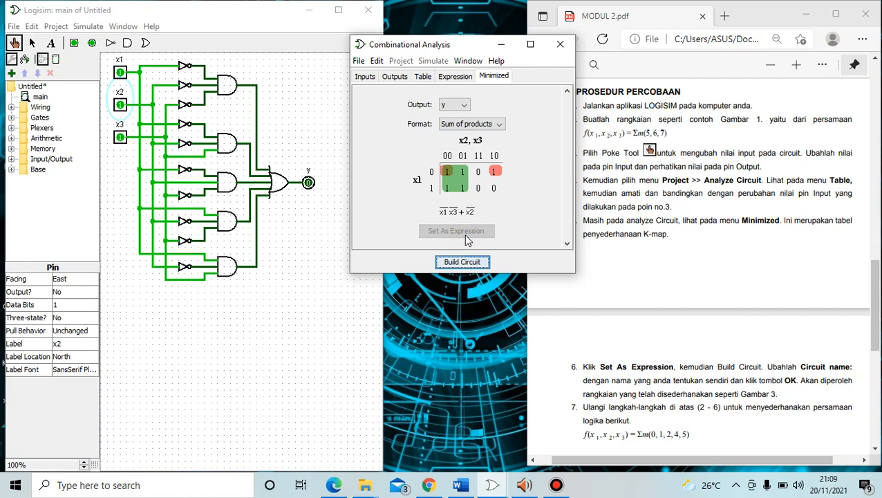
click(467, 266)
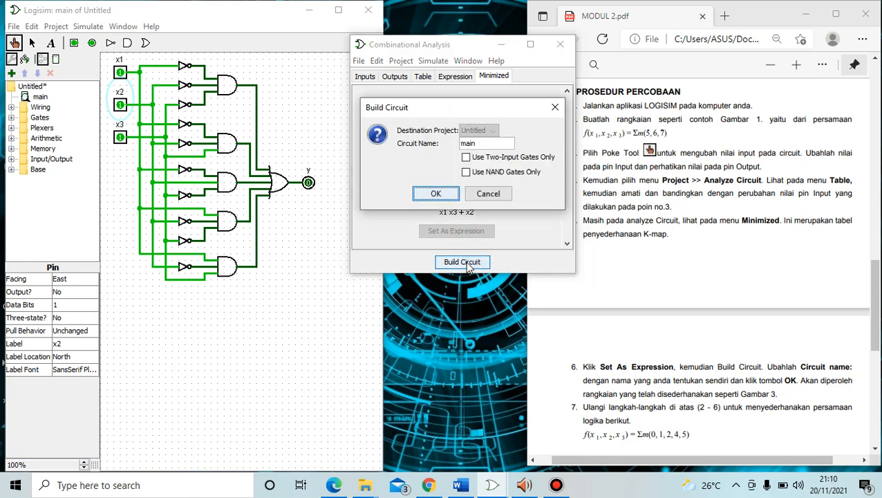
click(446, 196)
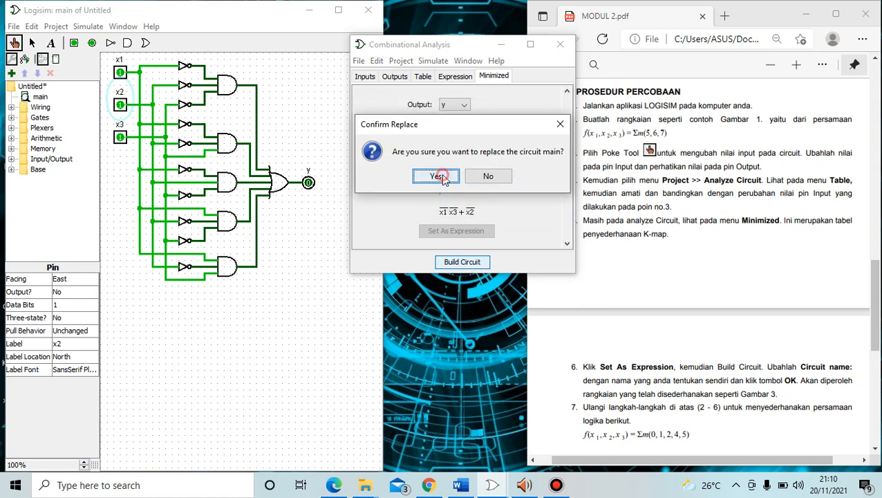
click(442, 177)
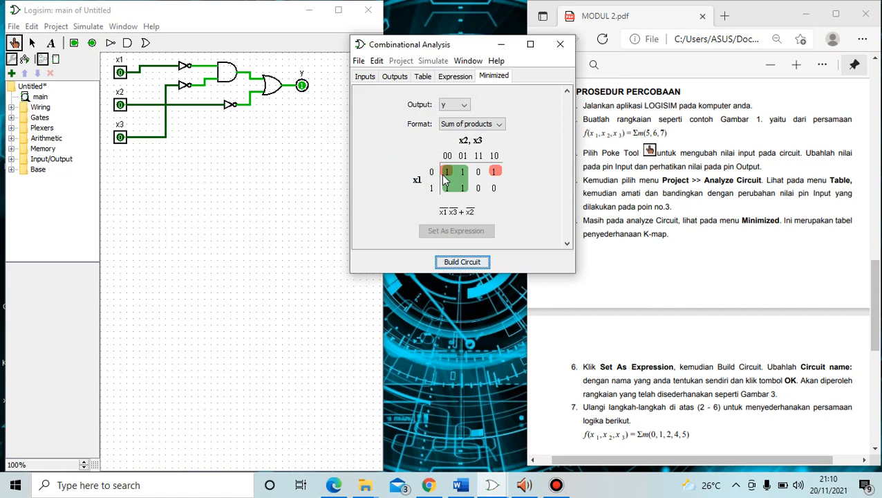